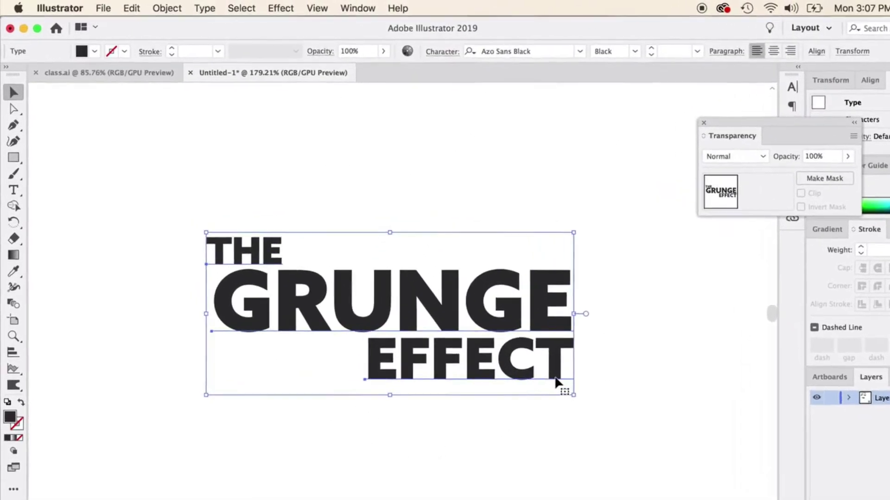
Convert the three lines of text, THE, GRUNGE and EFFECT, to outlines.
right_click(398, 323)
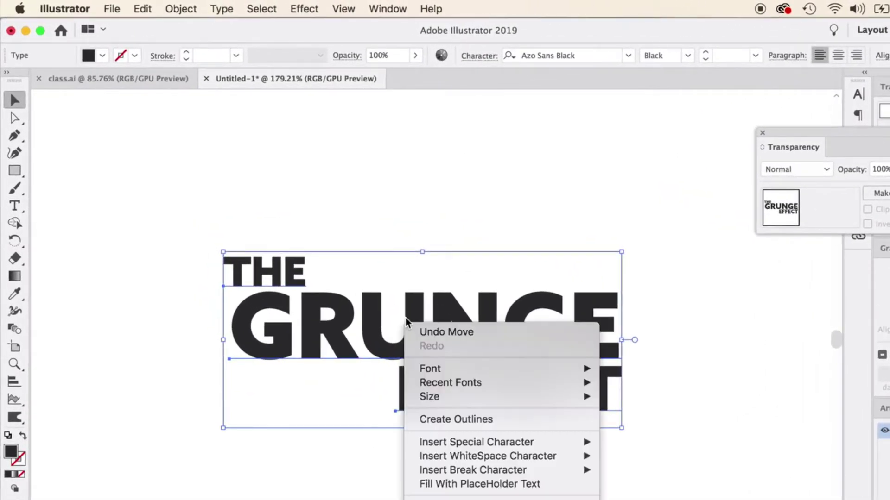
click(485, 420)
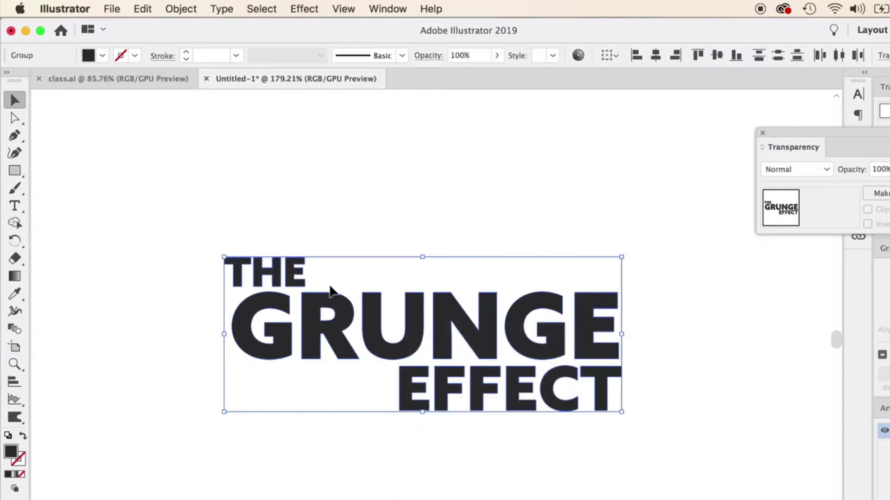
click(212, 322)
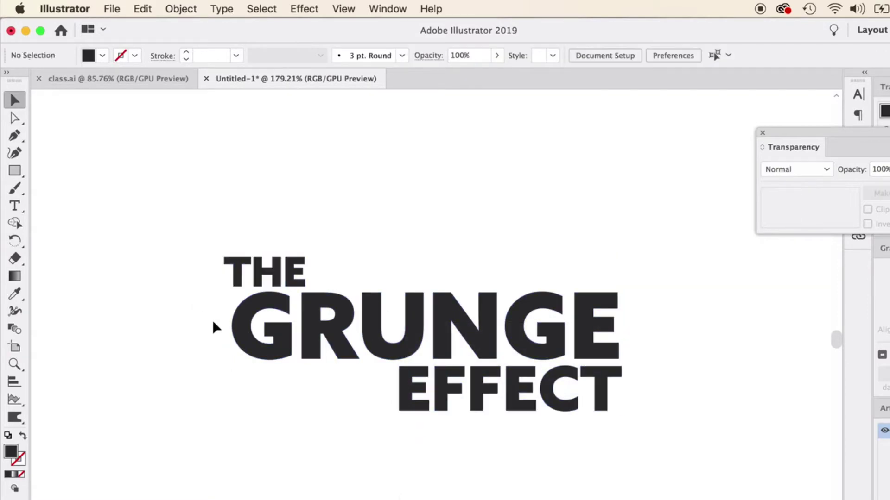
Display the anchor points of all the outlined letters with the Direct Selection tool and examine them.
scroll(227, 311, up, 5)
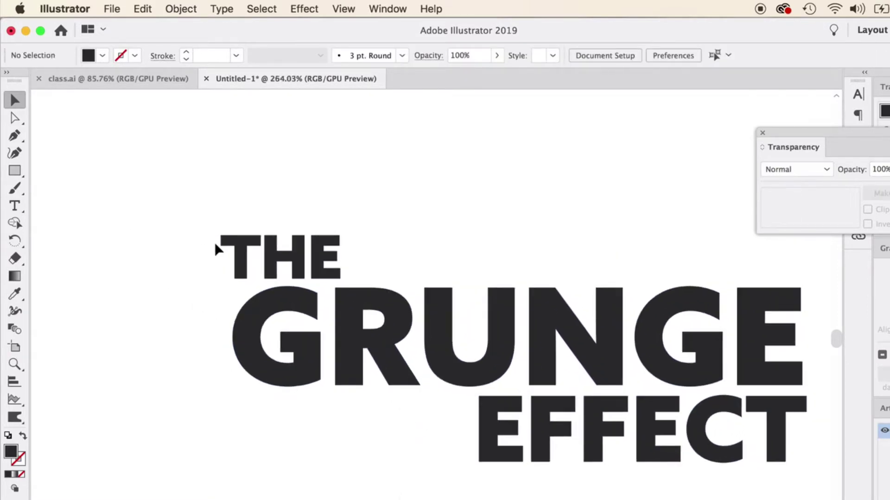
scroll(217, 248, right, 2)
drag(153, 198, 790, 473)
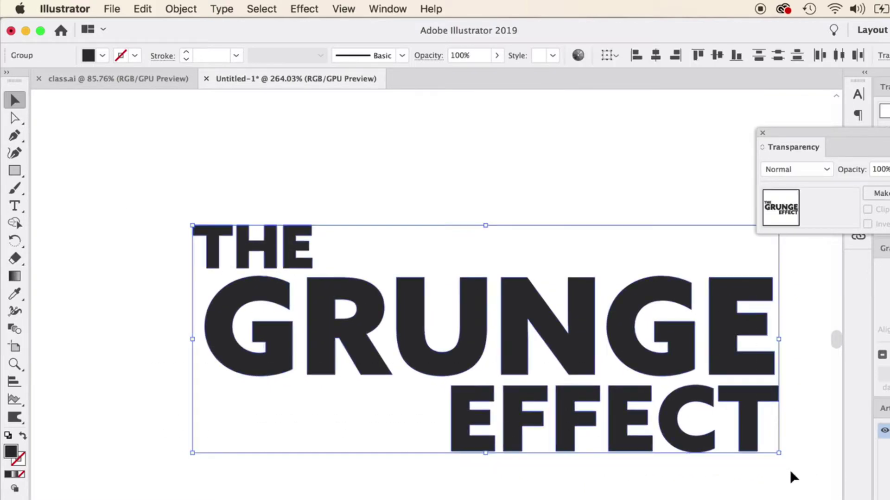
click(15, 118)
scroll(354, 308, up, 5)
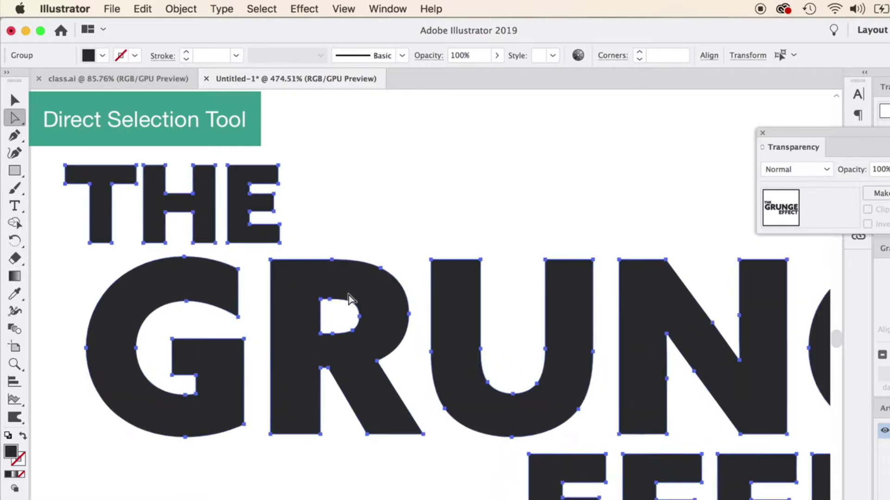
scroll(298, 288, left, 2)
scroll(297, 287, up, 1)
click(175, 197)
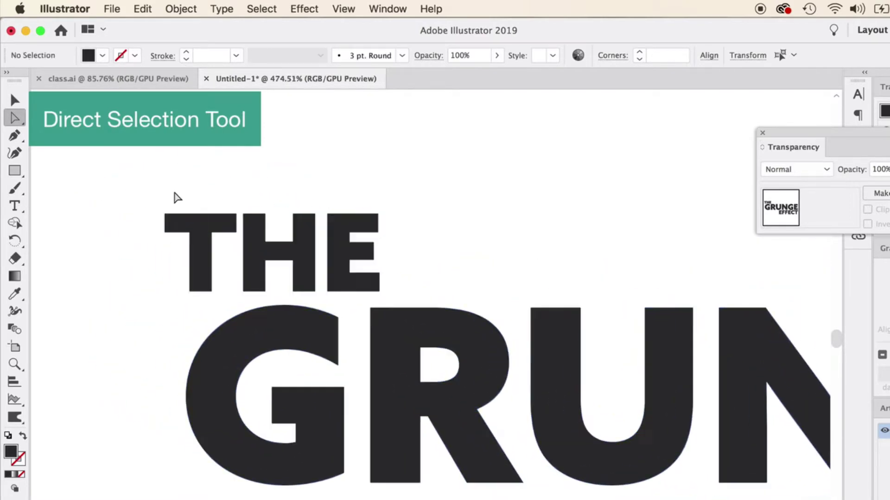
Select the upper anchor points of the letters in THE and round their corners to about 0.01 in.
click(180, 227)
drag(136, 180, 371, 259)
scroll(194, 225, up, 3)
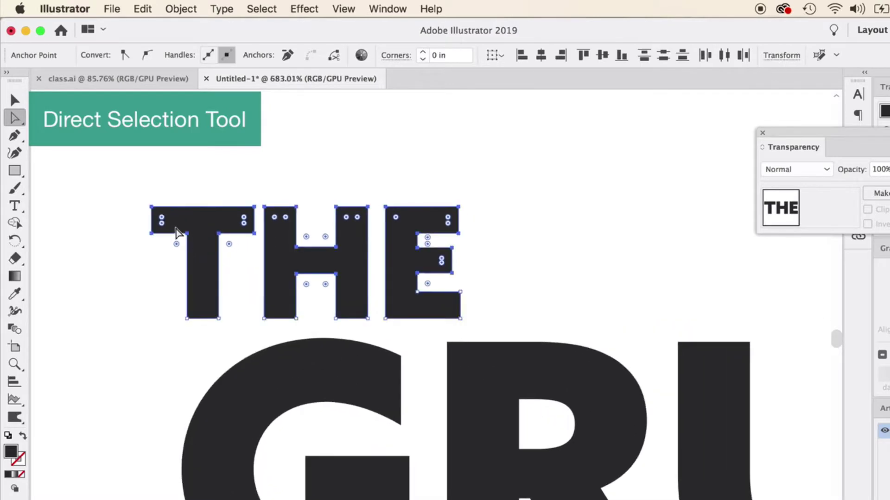
scroll(163, 227, up, 3)
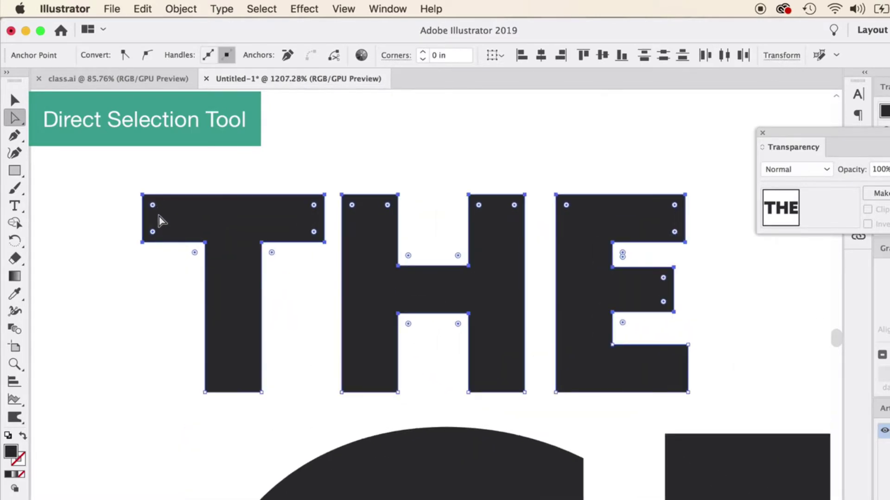
mouse_move(153, 205)
mouse_down()
mouse_move(145, 201)
mouse_move(175, 213)
mouse_move(147, 195)
mouse_move(166, 209)
mouse_move(148, 206)
mouse_up()
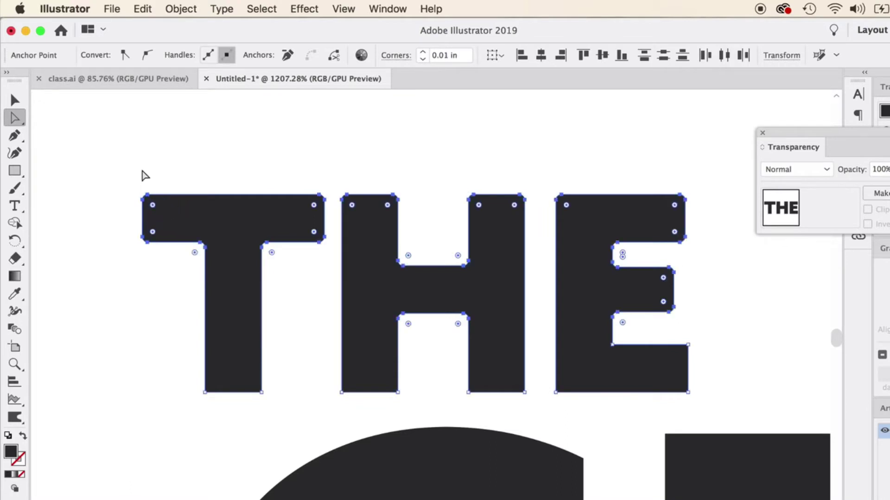
click(156, 151)
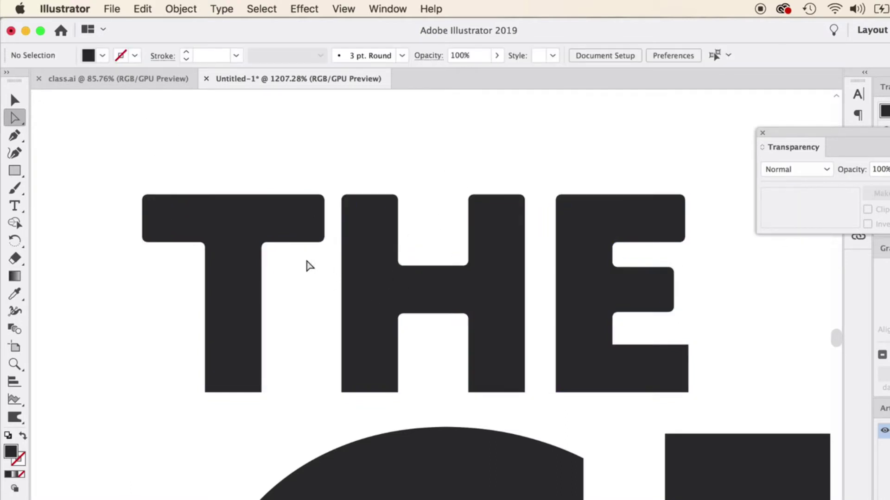
Round the remaining square corners on the letters of THE.
click(249, 243)
drag(195, 253, 200, 248)
drag(216, 384, 234, 380)
click(298, 347)
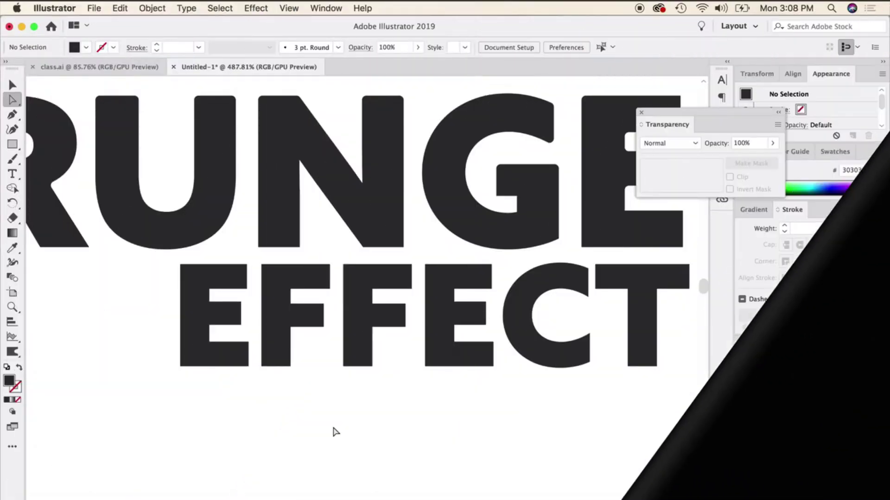
Select the anchor points of EFFECT and round the corners of all its letters to about 0.01 in.
scroll(284, 411, down, 5)
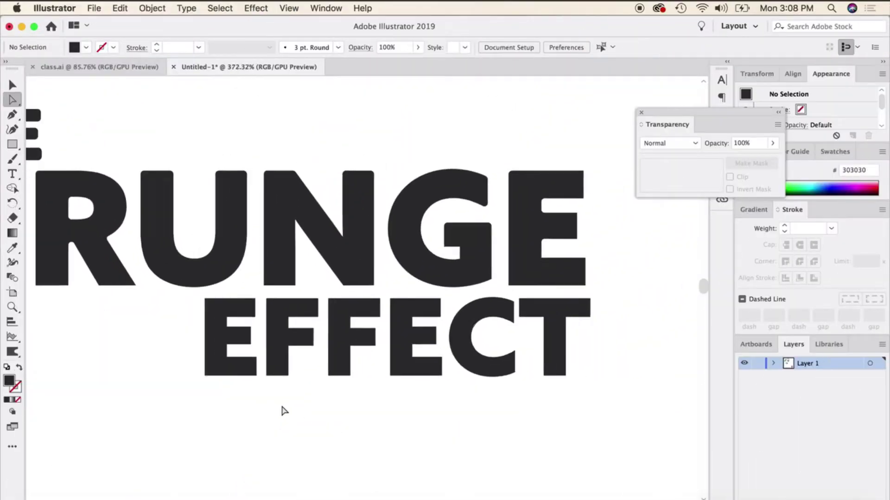
scroll(284, 412, down, 5)
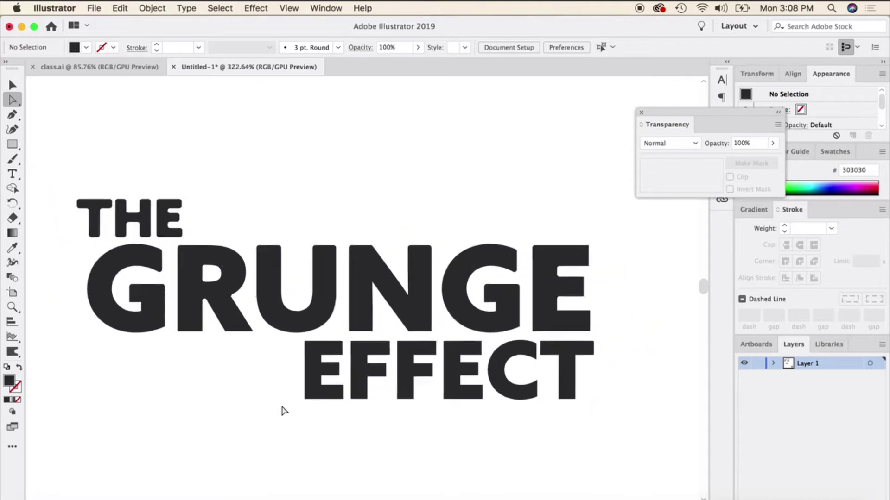
scroll(173, 266, down, 1)
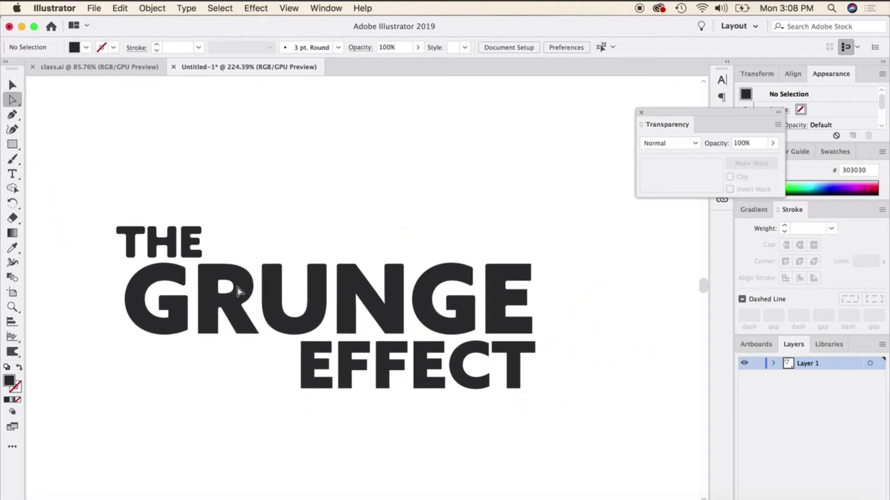
scroll(283, 333, down, 3)
scroll(283, 333, right, 2)
scroll(331, 370, up, 4)
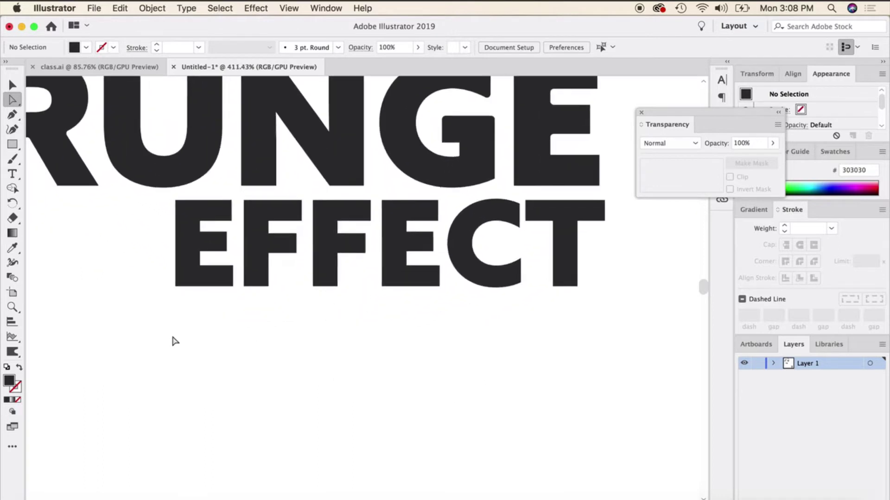
drag(163, 332, 649, 241)
scroll(610, 274, up, 2)
scroll(610, 274, left, 1)
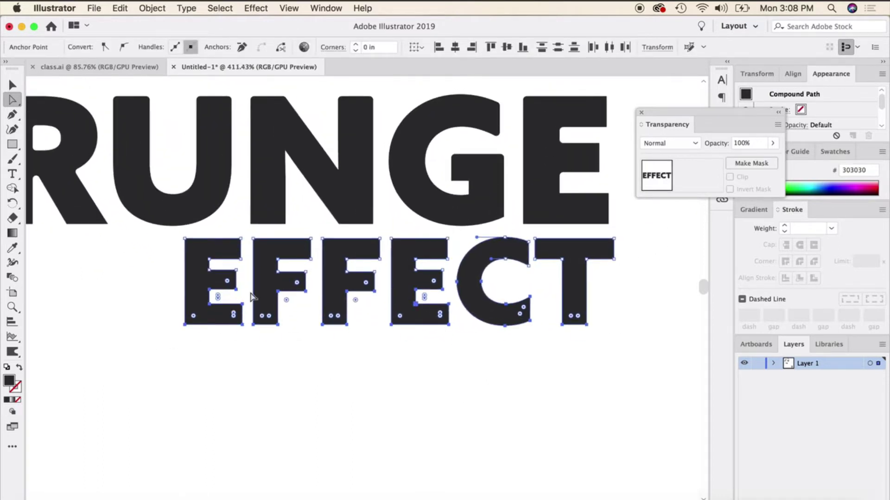
scroll(244, 298, up, 2)
mouse_move(223, 279)
mouse_down()
mouse_move(215, 278)
mouse_move(231, 278)
mouse_up()
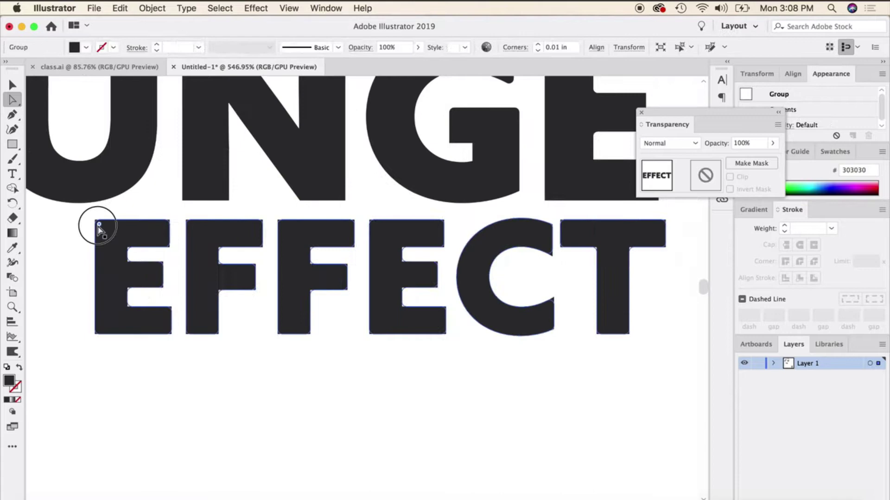
drag(98, 225, 99, 226)
click(69, 252)
Examine the rounded corners across the whole lettering, from close up and from a distance.
scroll(134, 318, up, 3)
scroll(135, 318, left, 3)
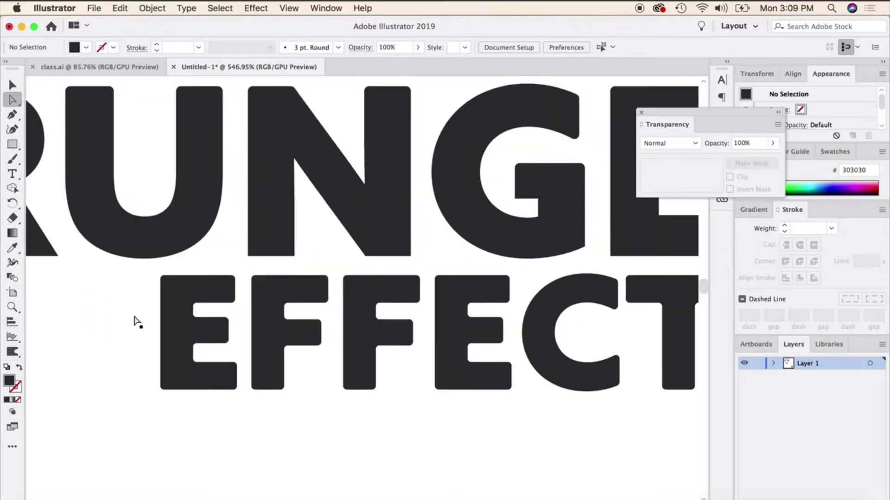
scroll(137, 318, down, 3)
scroll(179, 318, left, 2)
scroll(179, 318, down, 4)
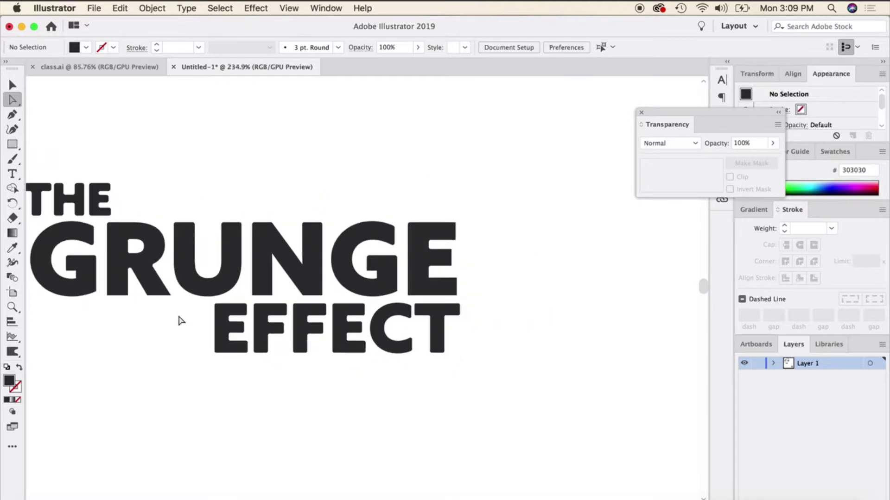
scroll(181, 321, left, 2)
scroll(181, 321, down, 1)
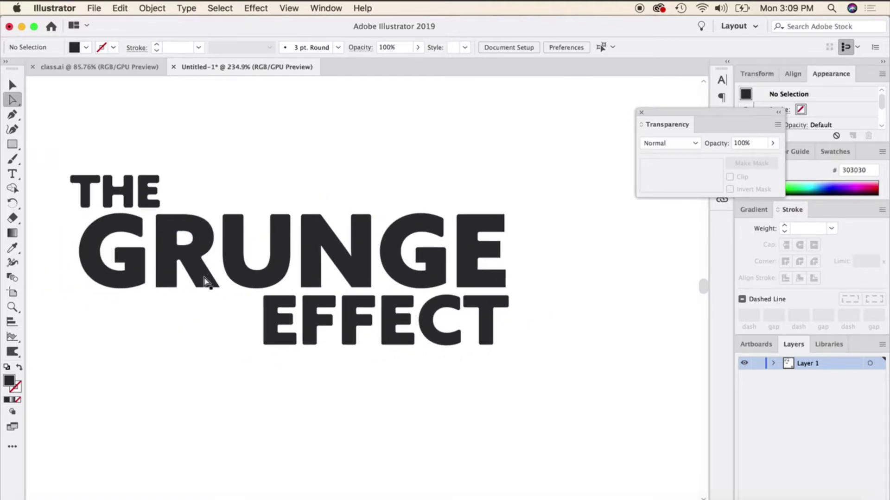
scroll(208, 278, down, 3)
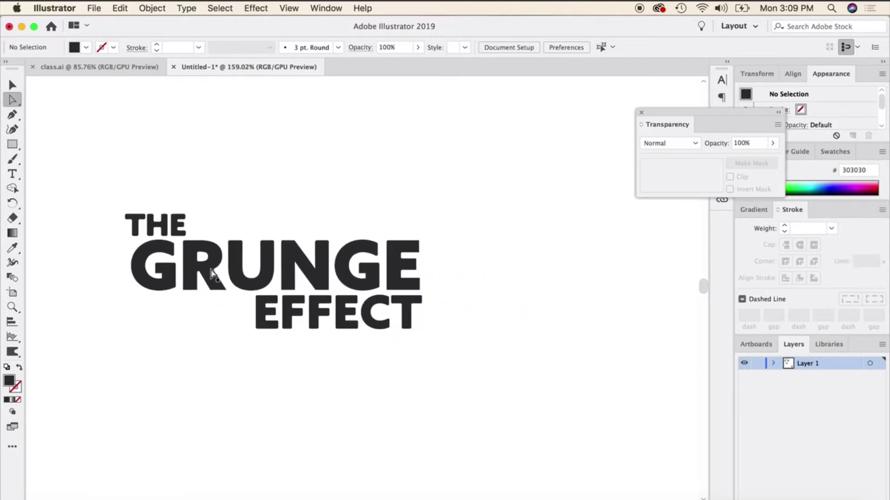
scroll(212, 275, left, 1)
scroll(213, 274, up, 1)
Group all the outlined lettering into a single object.
key(v)
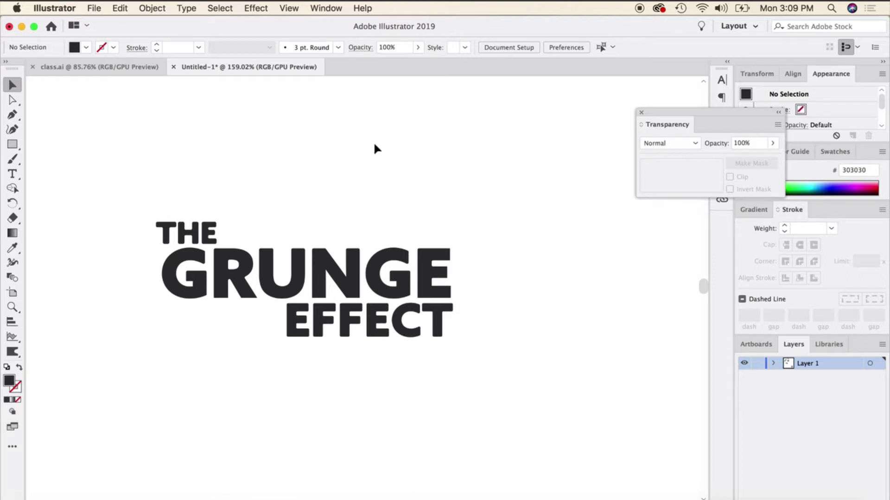
drag(61, 149, 611, 418)
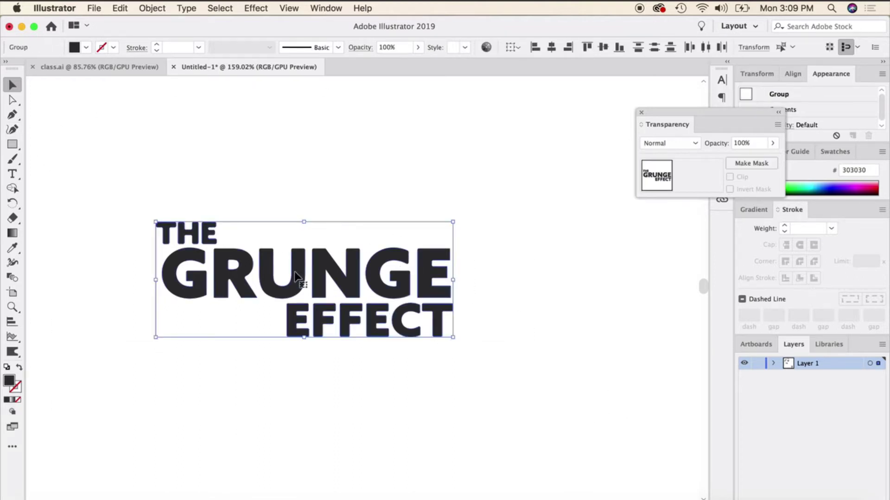
right_click(256, 267)
click(299, 357)
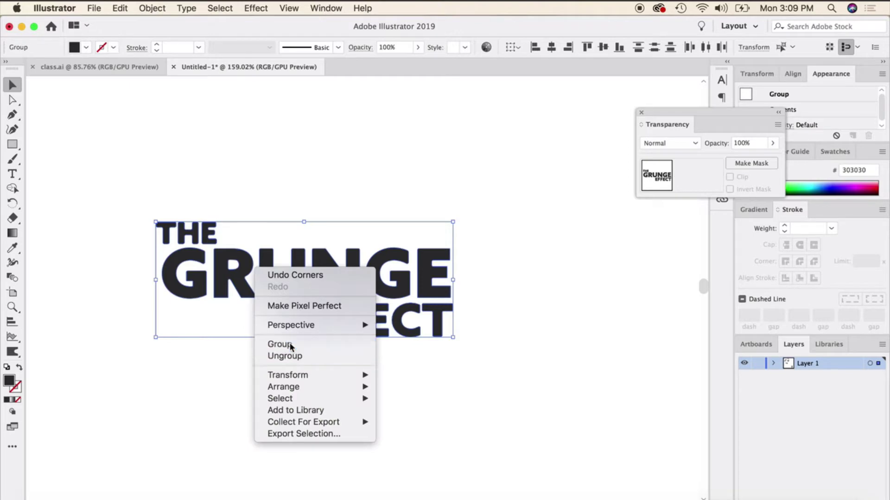
click(528, 309)
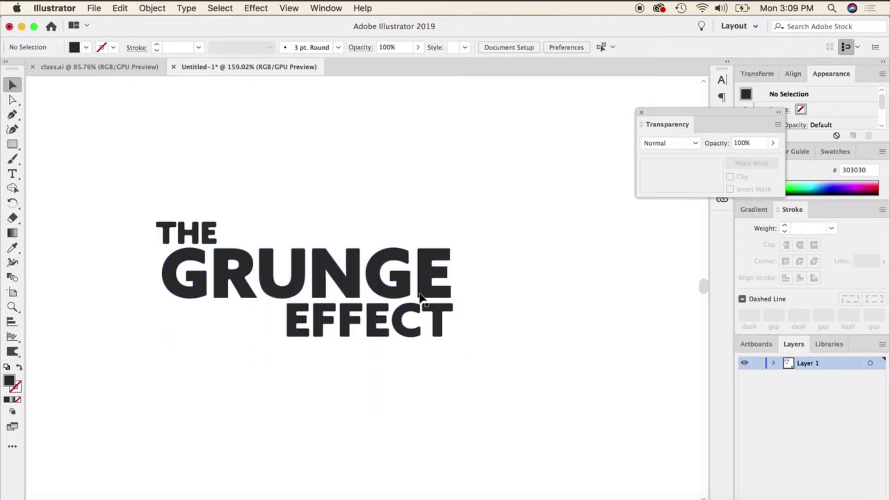
Move the black-and-white grunge texture image over the lettering, scaled down proportionally so that it still covers all three words.
scroll(444, 315, down, 2)
scroll(399, 137, up, 2)
drag(423, 139, 417, 339)
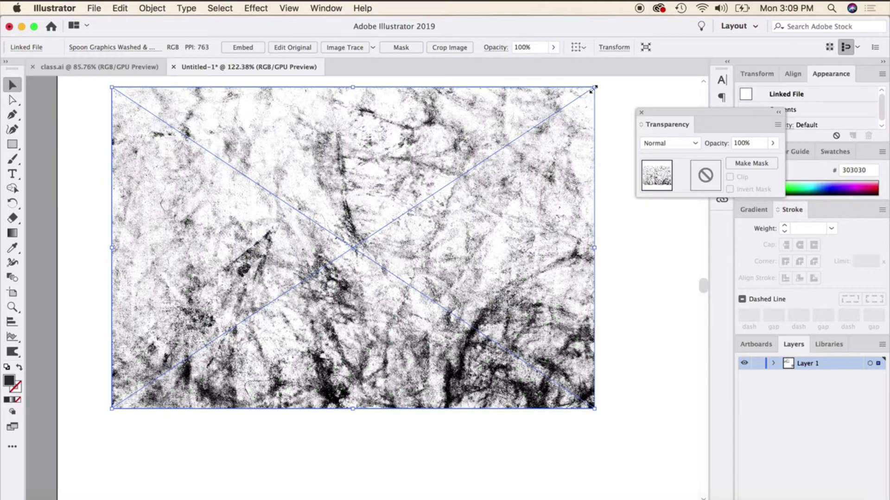
drag(591, 91, 405, 197)
drag(344, 266, 391, 425)
drag(407, 358, 441, 334)
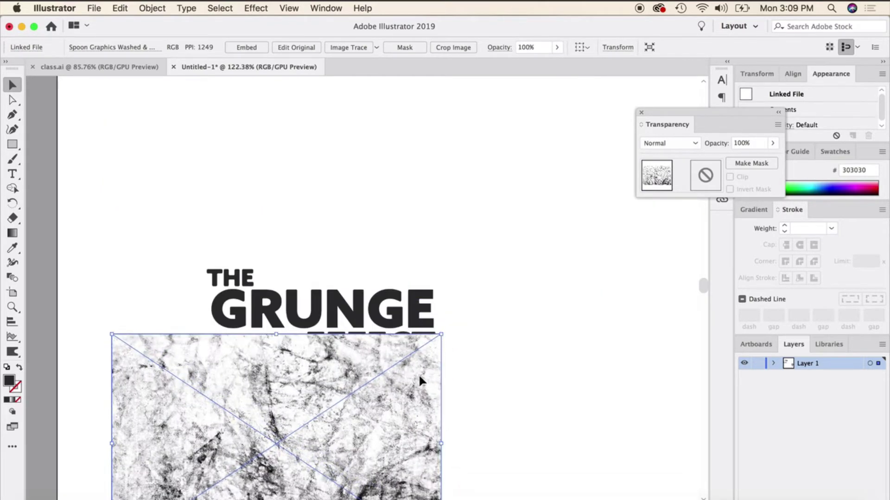
drag(399, 426, 441, 302)
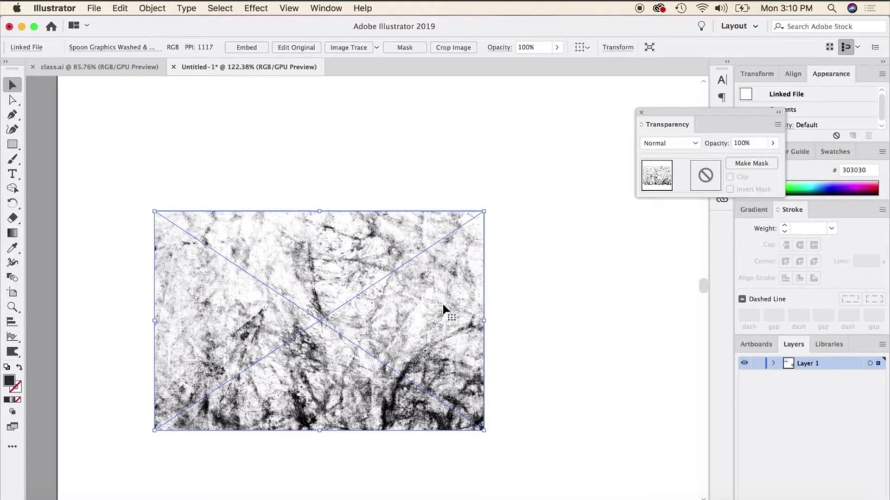
Select the lettering together with the texture and make an opacity mask from them with Clip enabled.
key(super+shift+a)
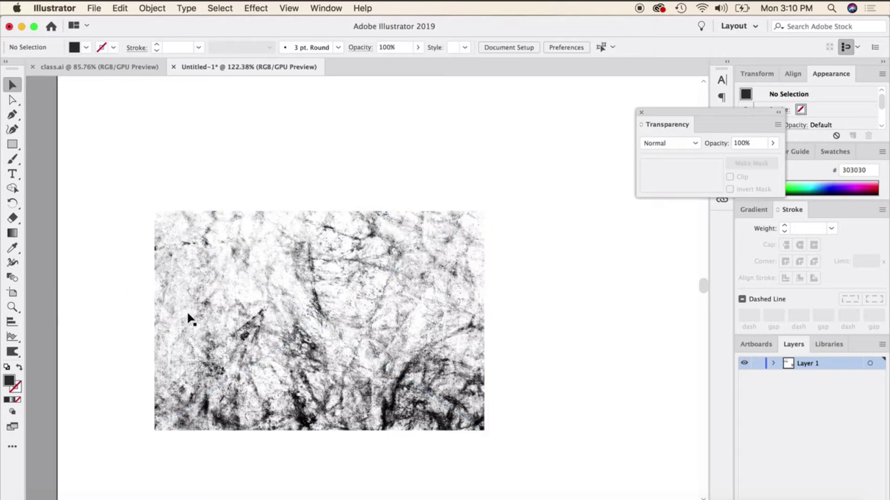
drag(115, 200, 619, 460)
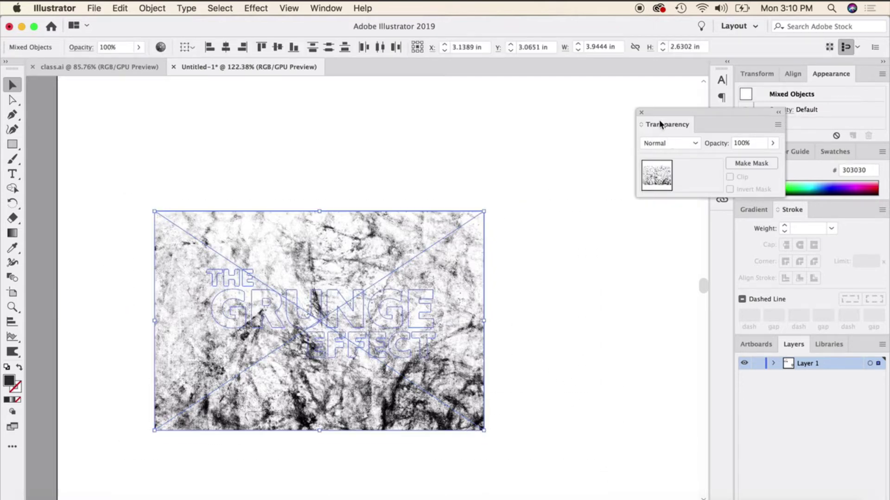
drag(667, 112, 464, 131)
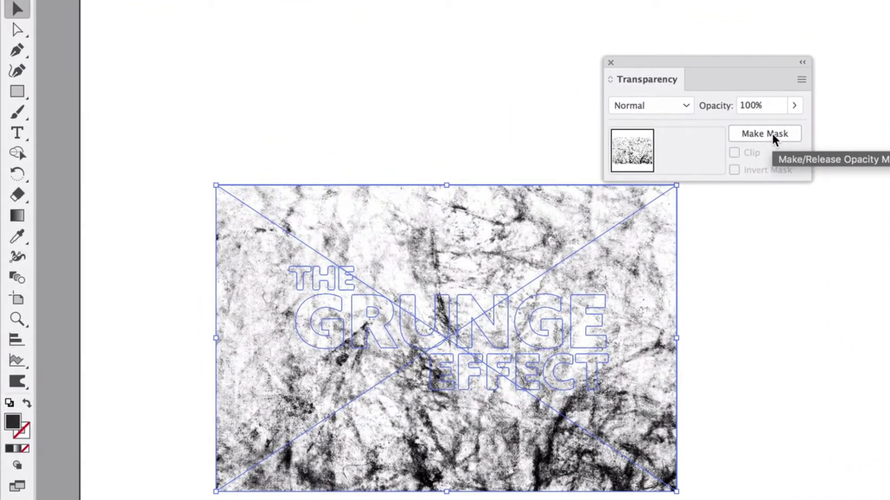
click(771, 132)
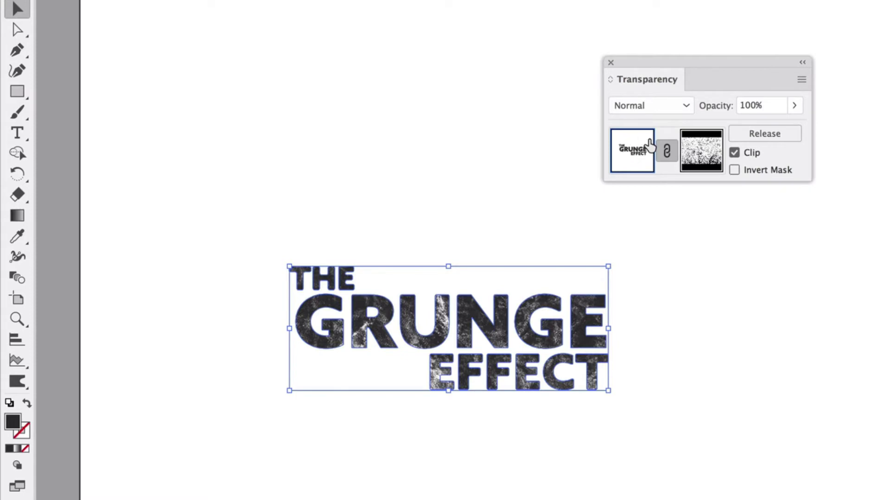
click(499, 219)
key(super+equal)
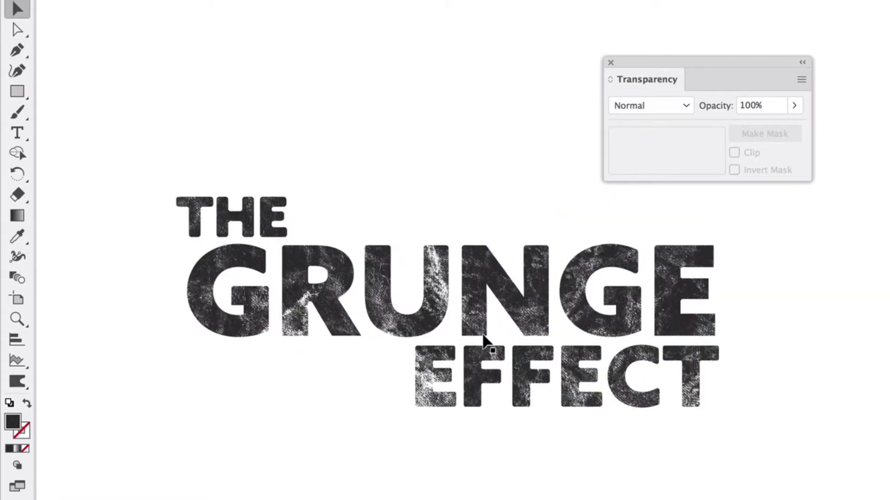
click(488, 277)
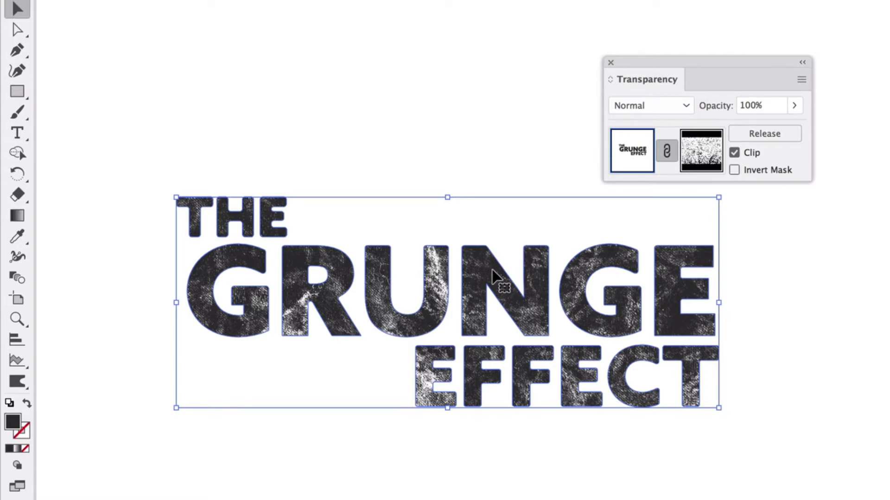
Try inverting the lettering's opacity mask, and turn Invert Mask off again.
click(734, 169)
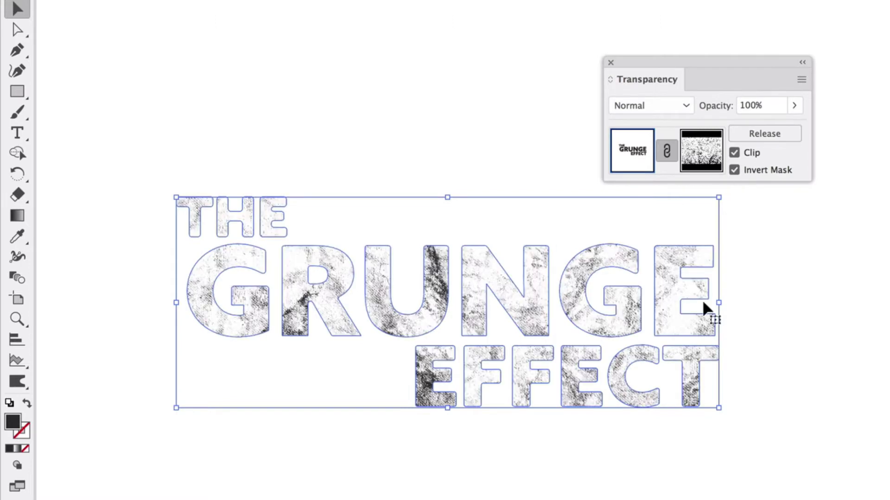
click(753, 405)
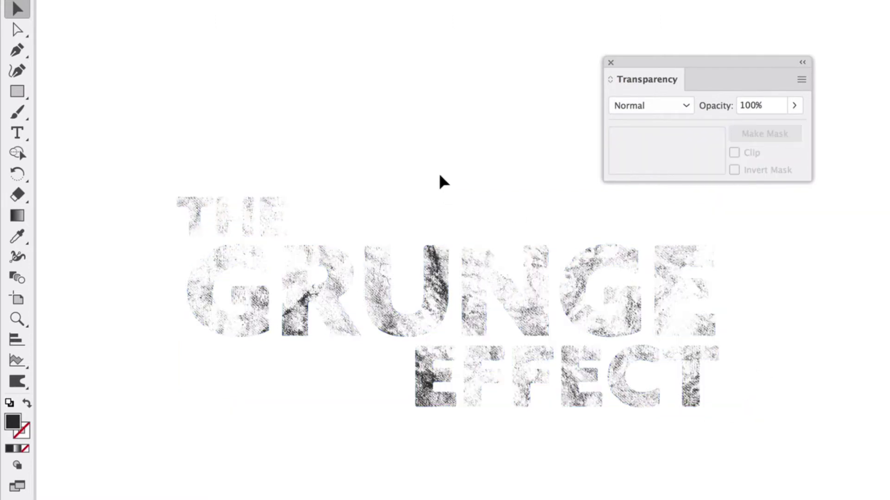
click(409, 328)
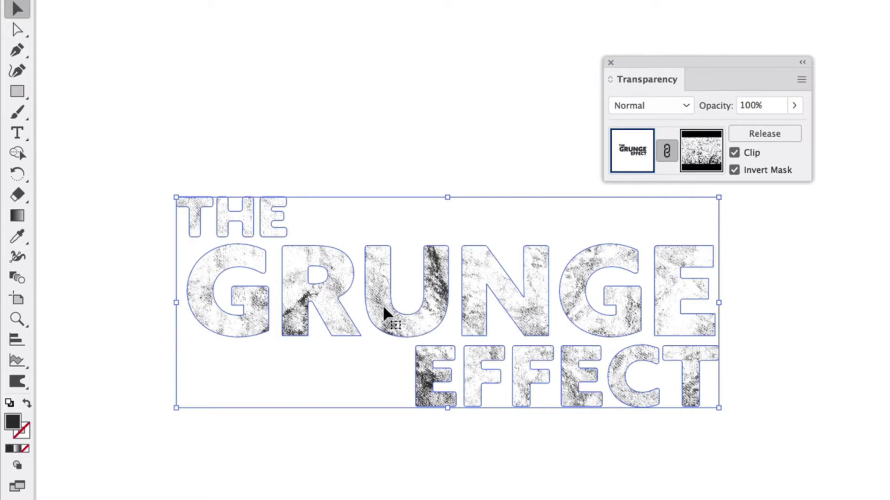
click(737, 170)
click(778, 427)
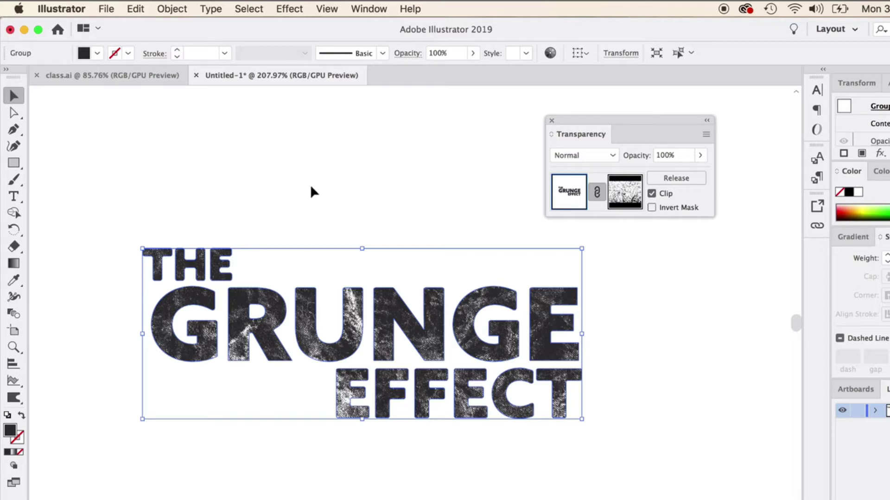
click(319, 7)
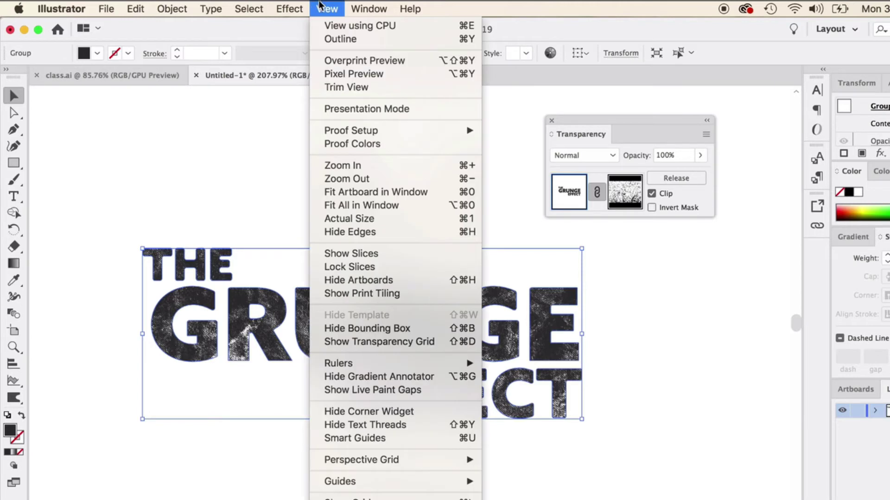
mouse_move(291, 5)
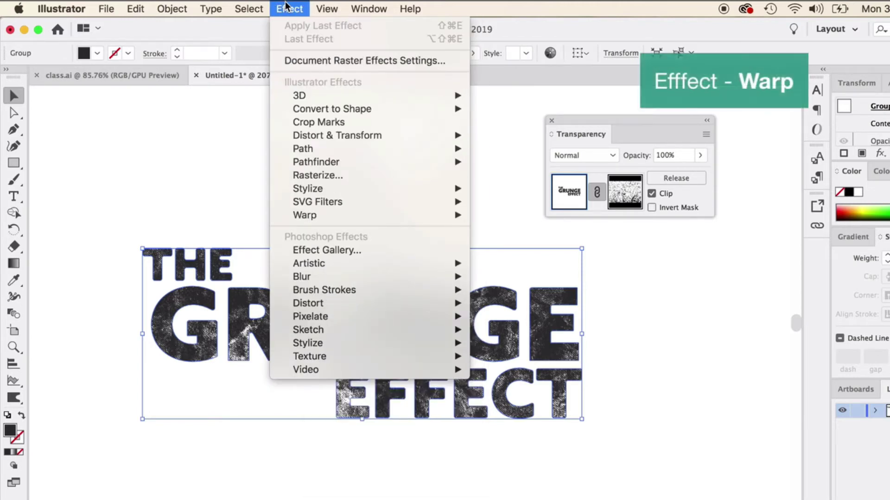
mouse_move(331, 214)
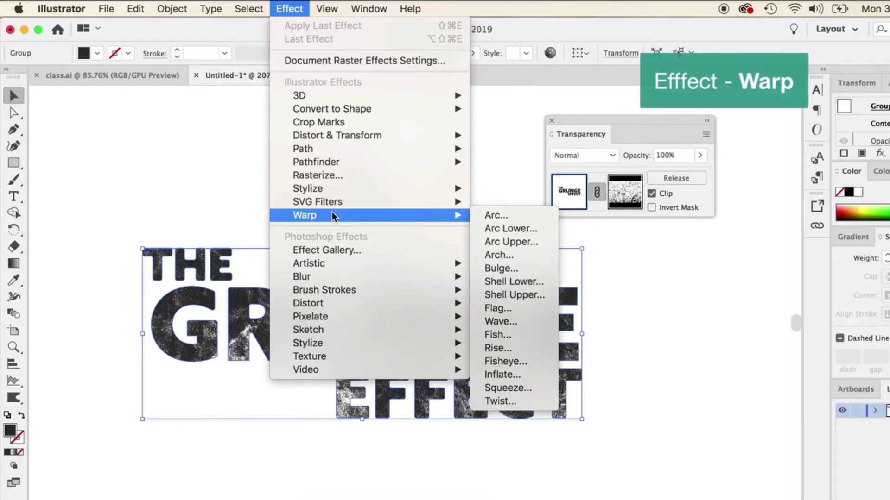
click(509, 321)
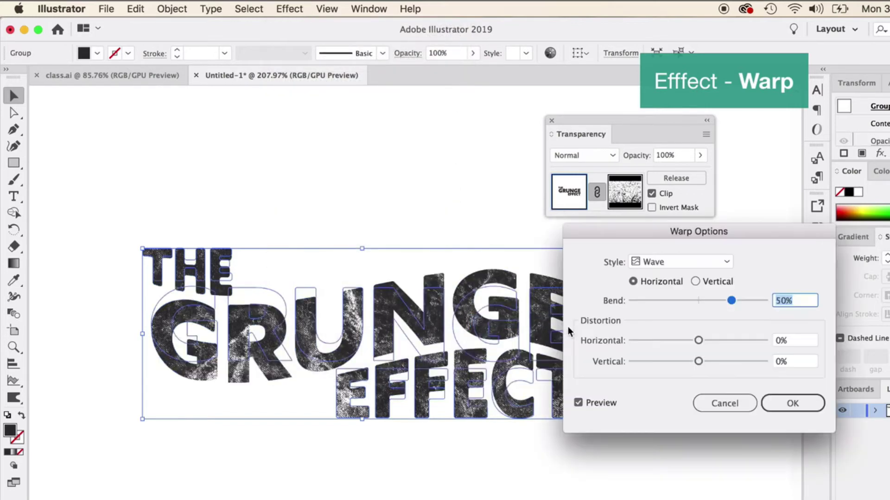
drag(631, 238, 674, 291)
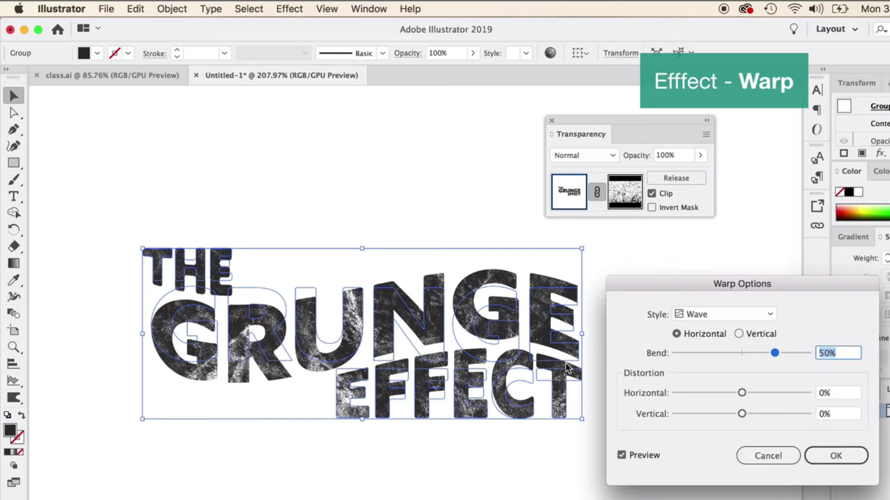
click(766, 458)
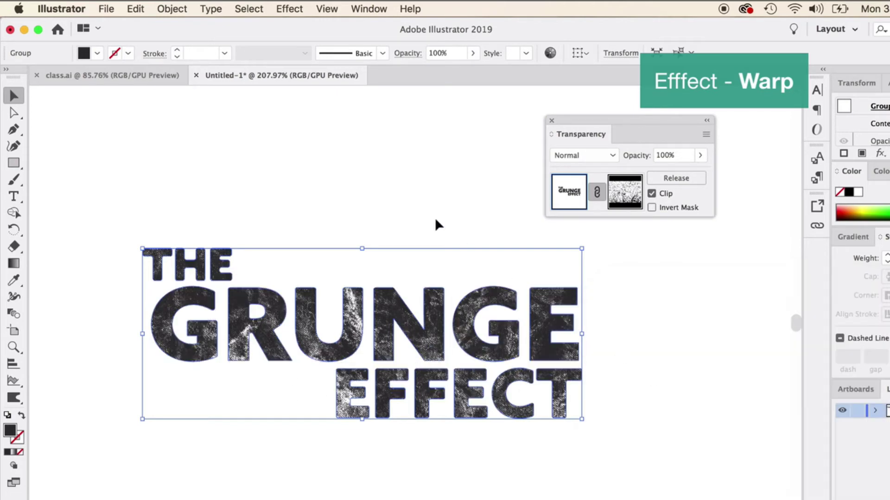
Apply a Flag warp effect to the masked lettering with only a slight horizontal bend.
click(324, 7)
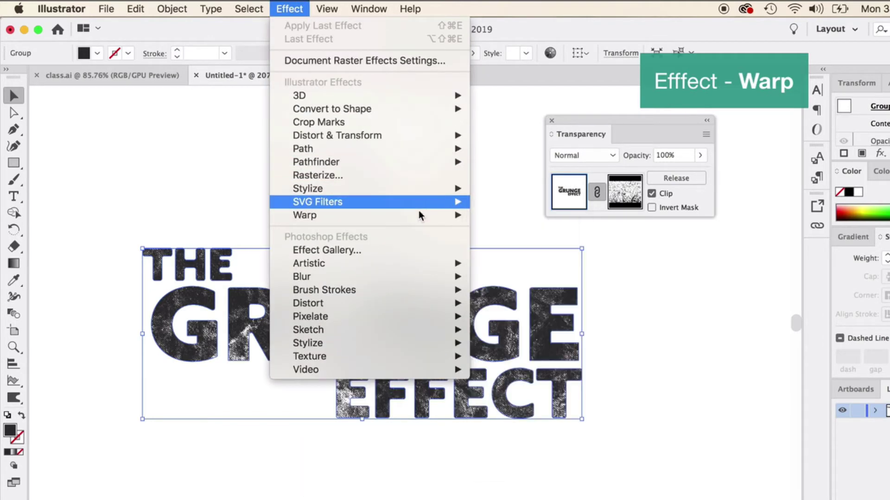
mouse_move(419, 216)
click(520, 363)
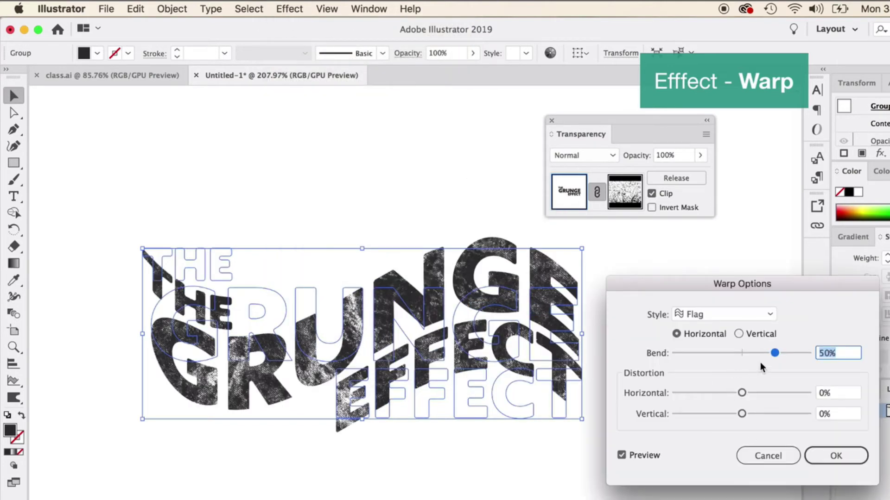
drag(774, 354, 747, 356)
click(826, 457)
click(737, 427)
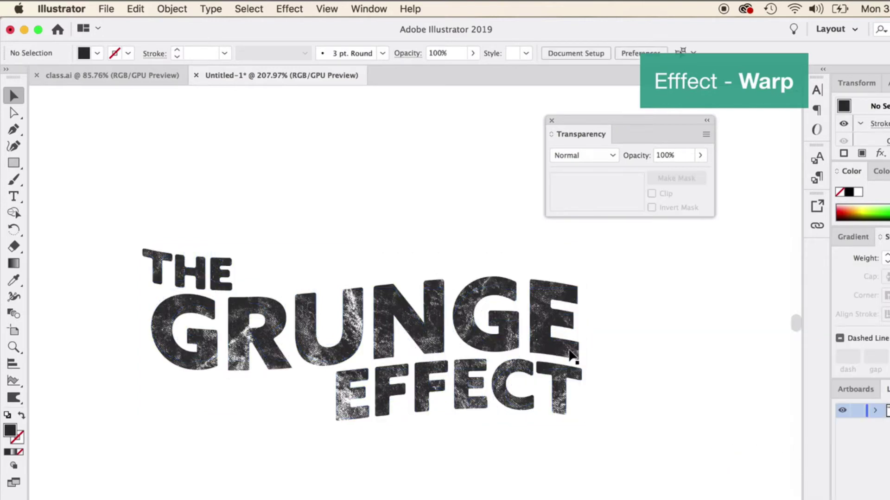
Draw a large rectangle covering the whole lettering with generous margins and fill it with yellow FFCC00.
click(12, 163)
drag(62, 142, 739, 499)
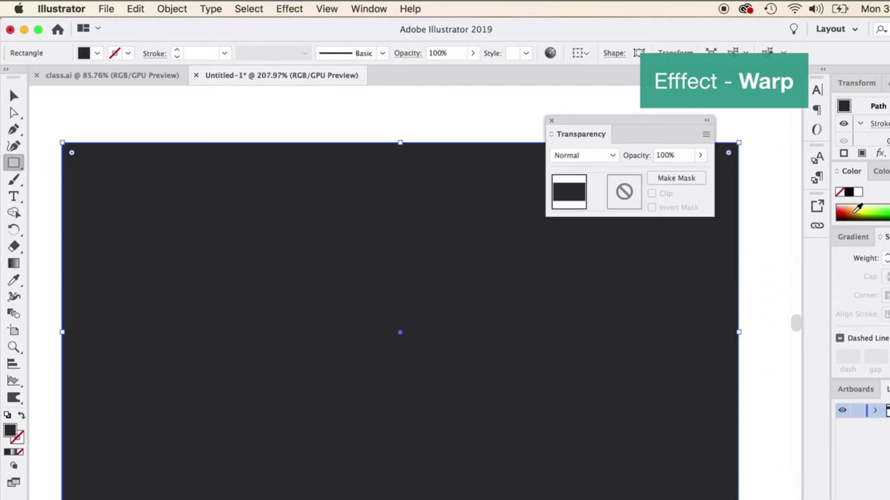
click(860, 209)
click(861, 209)
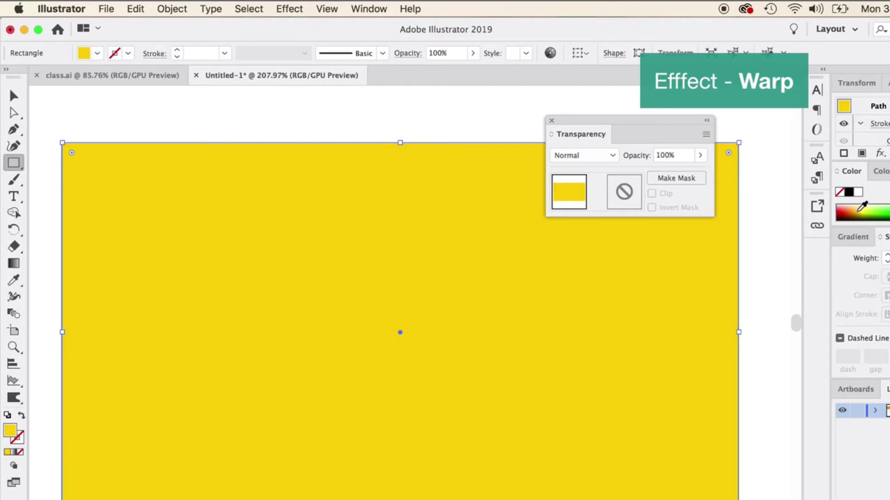
Send the yellow rectangle to the back so that it forms the background behind the lettering.
key(v)
right_click(268, 247)
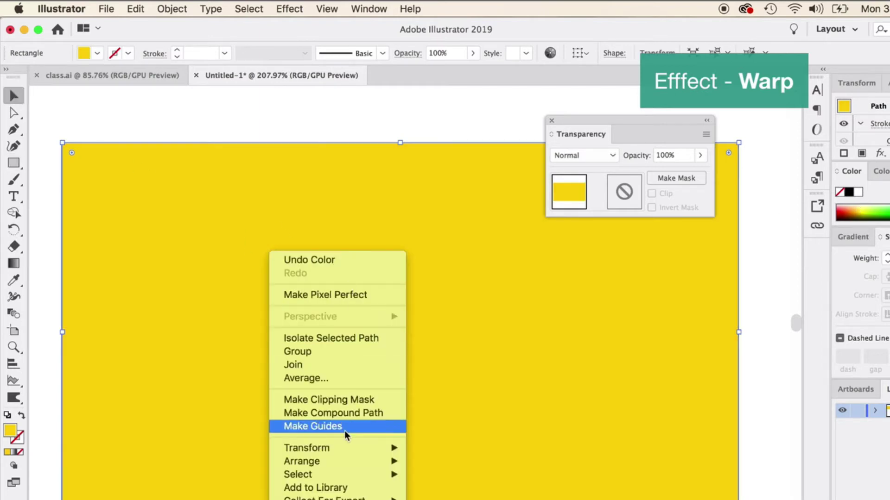
mouse_move(339, 459)
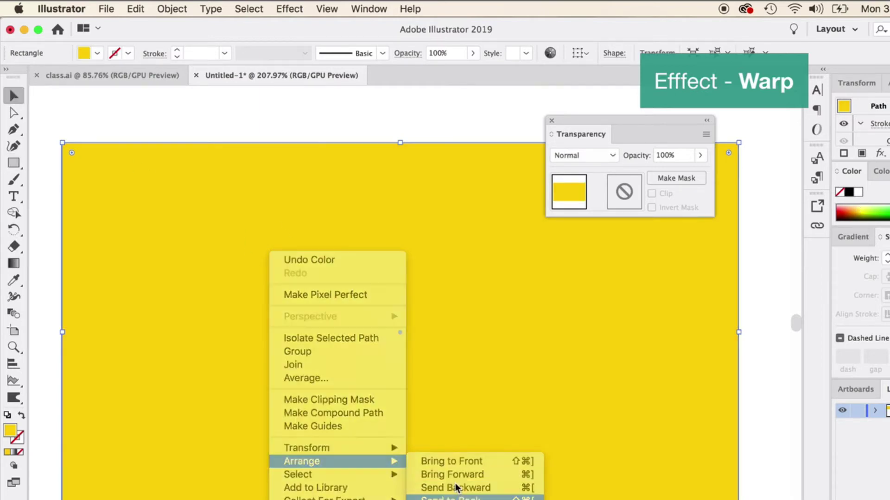
click(459, 498)
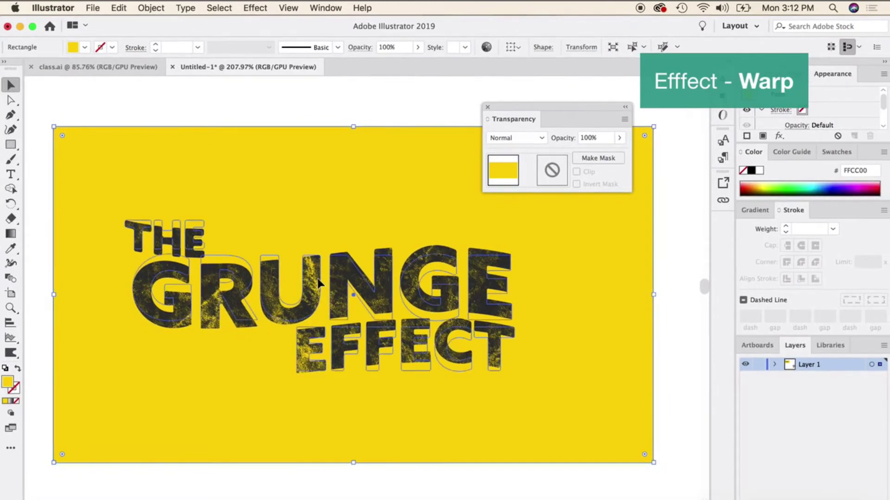
Edit the lettering's opacity mask and move the grunge texture inside it to distribute the worn areas differently.
click(318, 284)
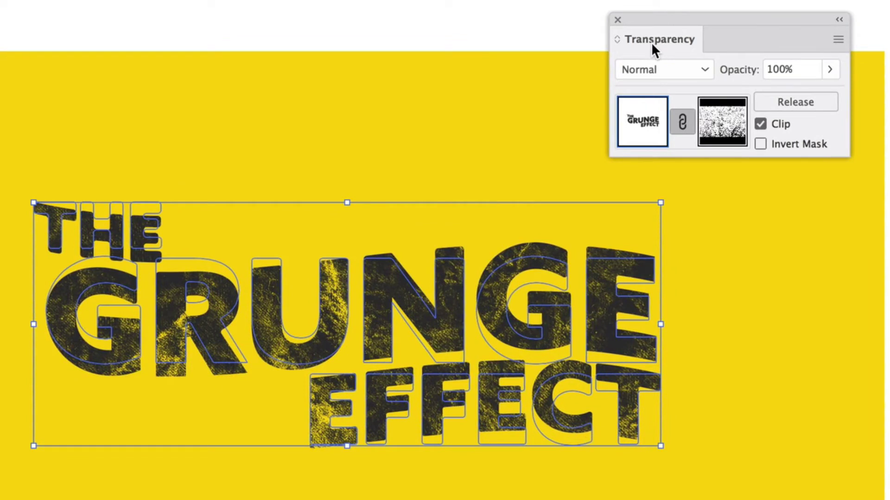
click(727, 130)
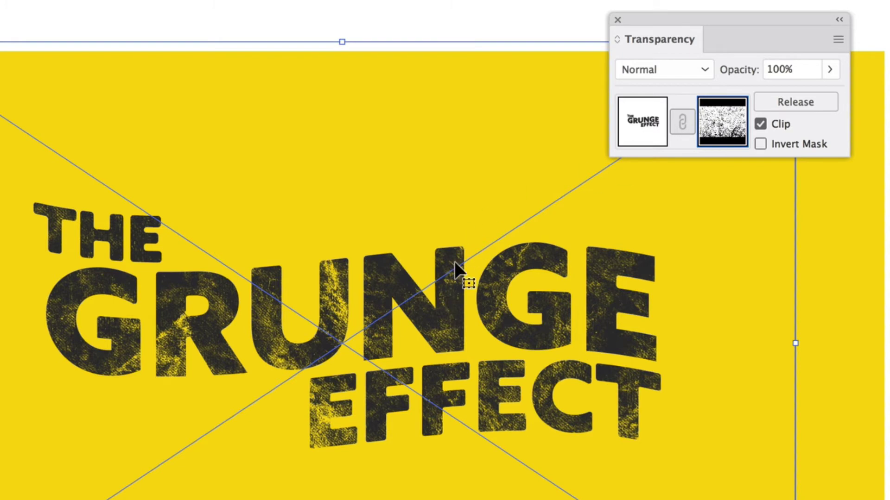
drag(407, 259, 384, 255)
drag(418, 298, 562, 317)
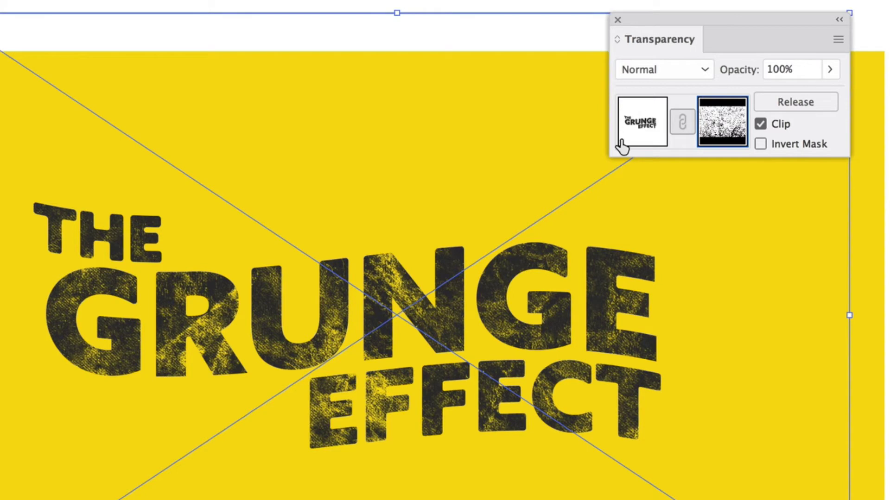
Return to the lettering artwork, recolour it dark blue, and fill the background rectangle with orange at H 38°, S 100%, B 100%.
click(637, 122)
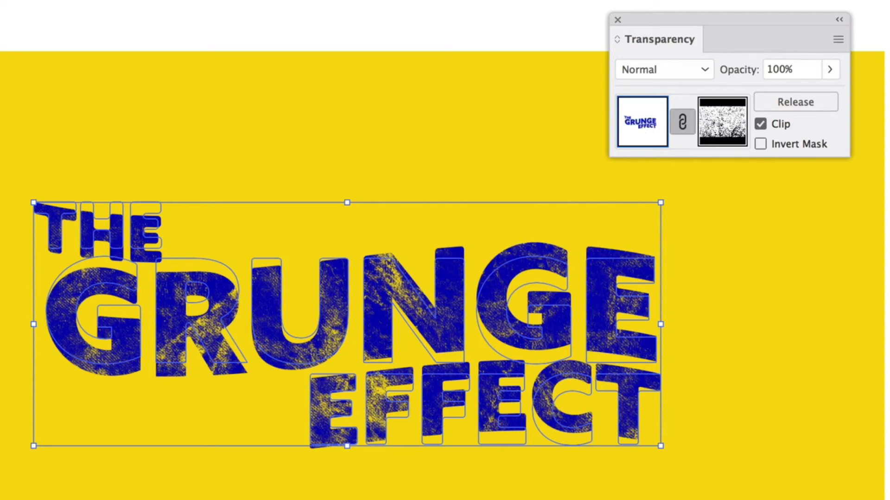
click(288, 93)
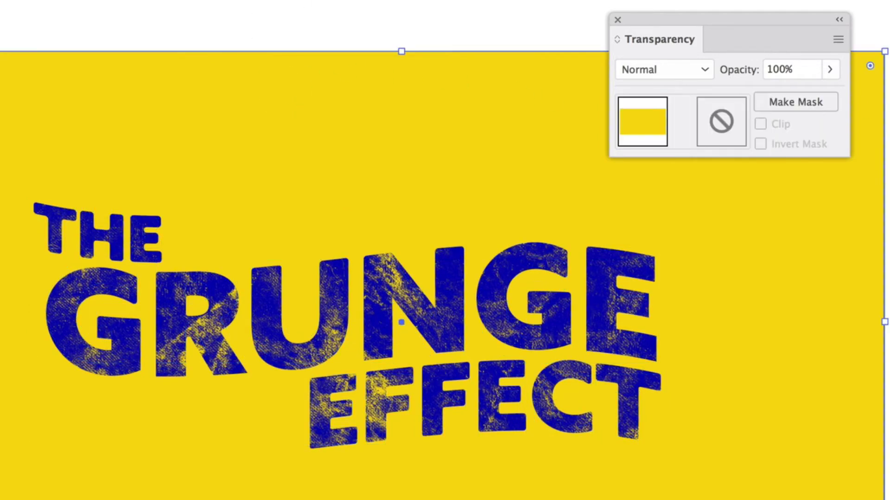
drag(740, 371, 760, 335)
drag(780, 499, 781, 499)
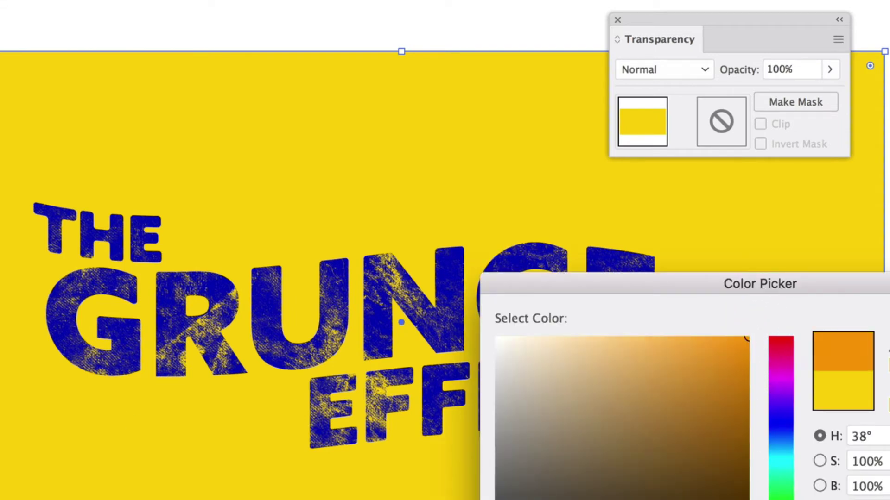
key(Return)
key(super+shift+a)
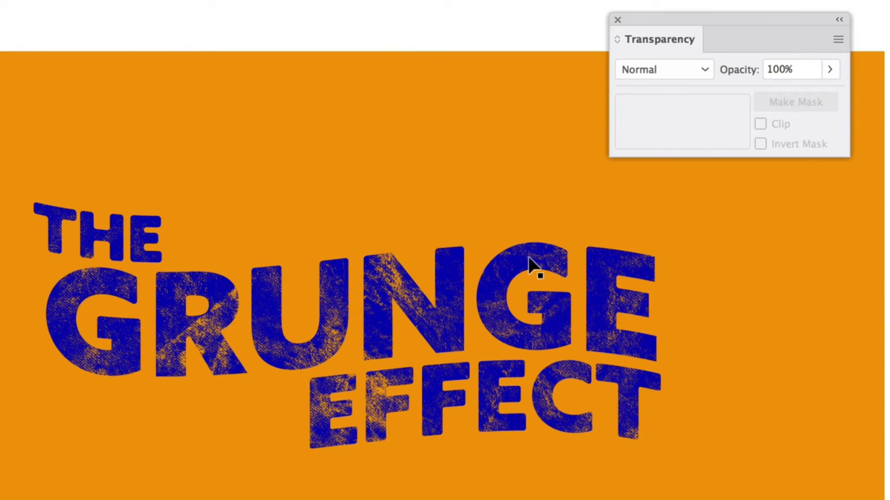
click(241, 0)
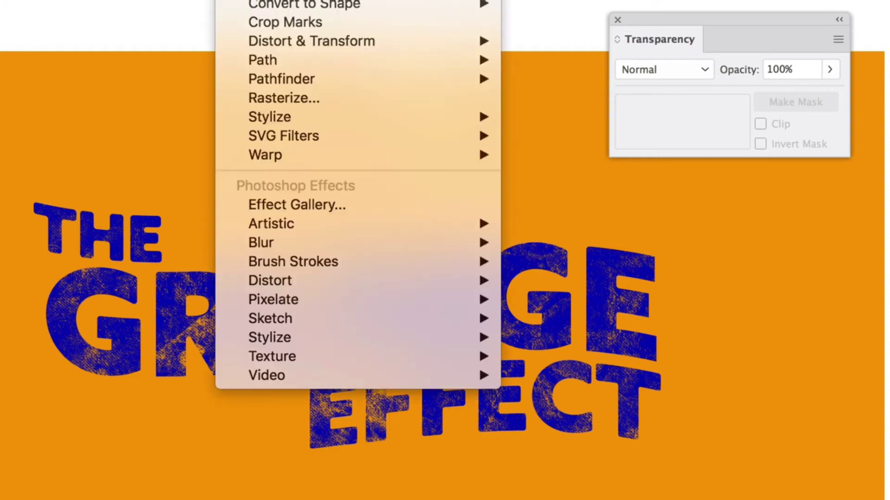
mouse_move(300, 139)
mouse_move(302, 154)
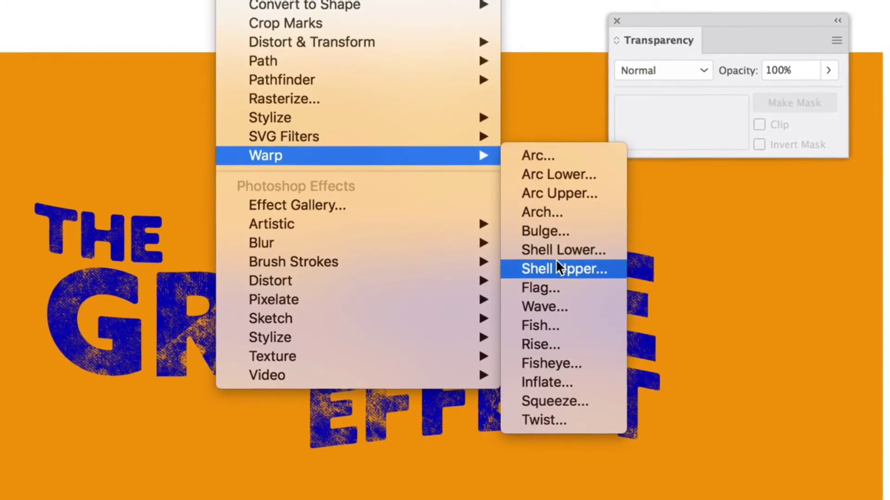
click(118, 30)
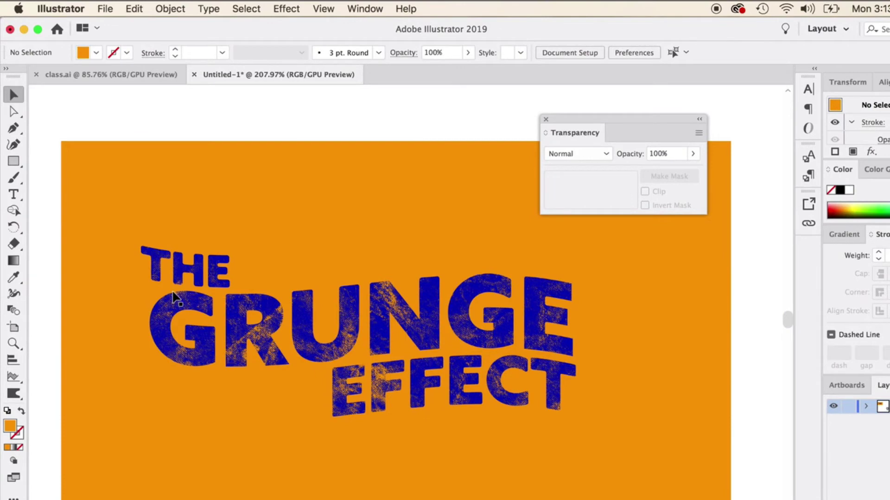
click(277, 350)
click(286, 9)
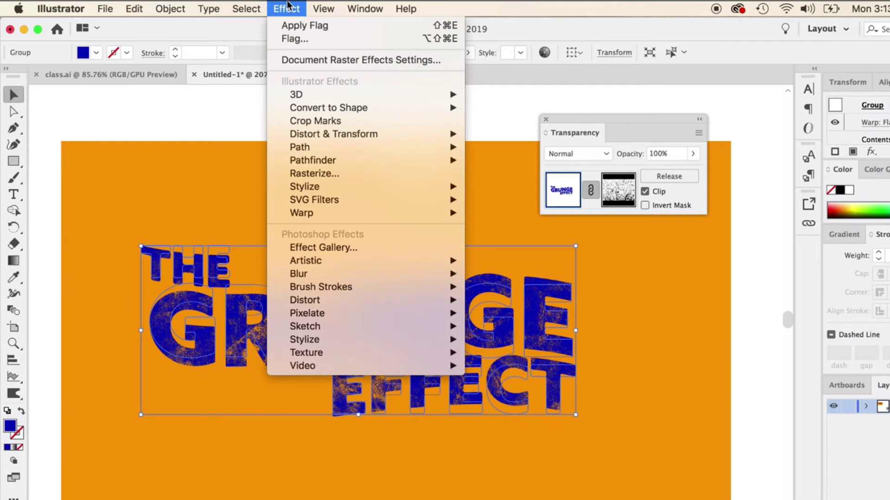
click(255, 85)
click(268, 122)
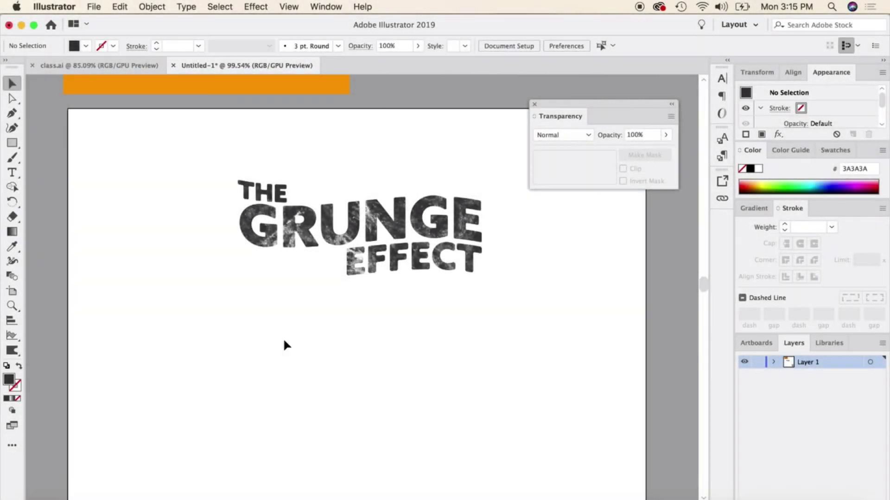
Examine the dark grey warped grunge lettering on the white artboard, from close up and at full artboard size.
scroll(292, 361, down, 1)
scroll(291, 361, down, 2)
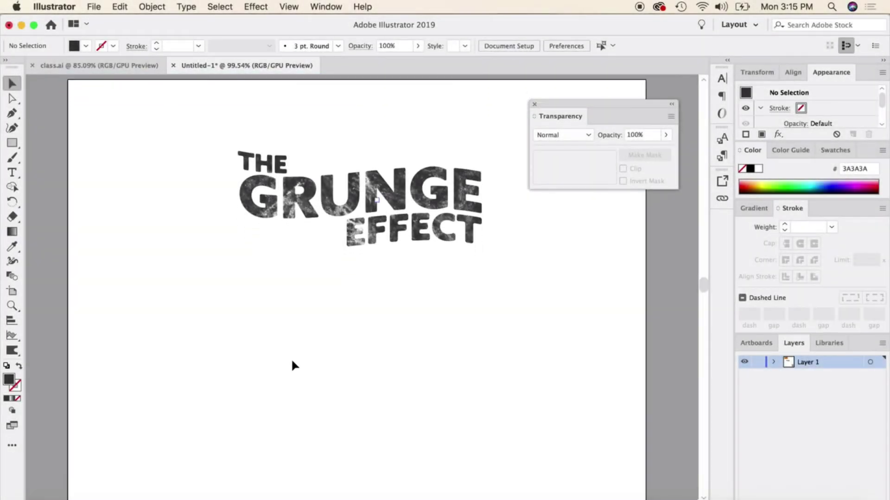
click(307, 207)
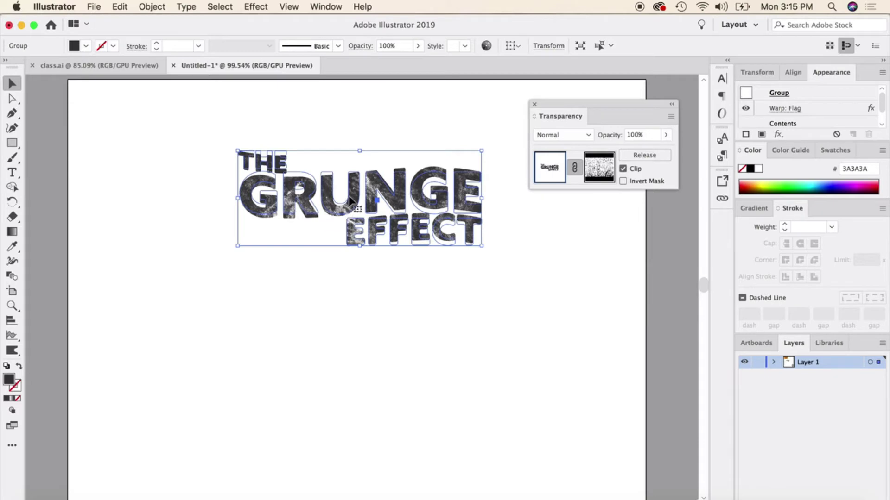
click(308, 334)
scroll(318, 302, up, 5)
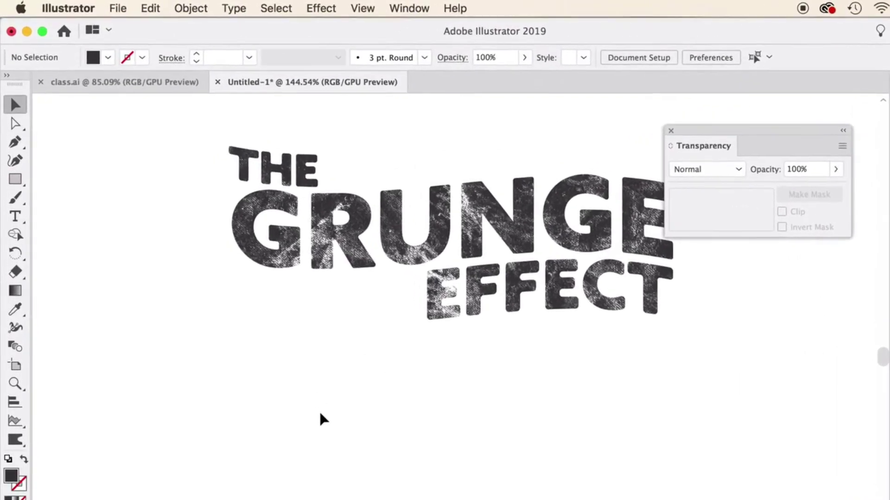
key(super+0)
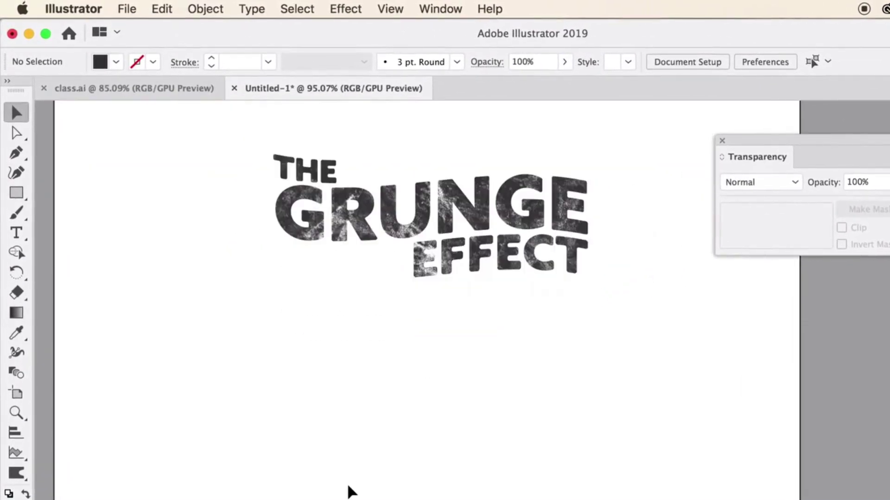
scroll(351, 493, down, 5)
scroll(350, 492, up, 3)
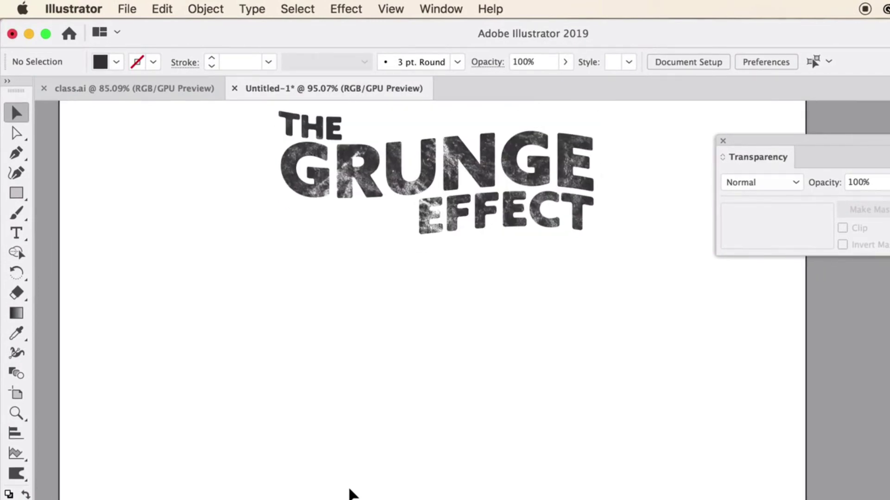
Draw a dense zigzag scribble with the Pencil tool in the empty area of the artboard below the lettering.
scroll(357, 477, down, 1)
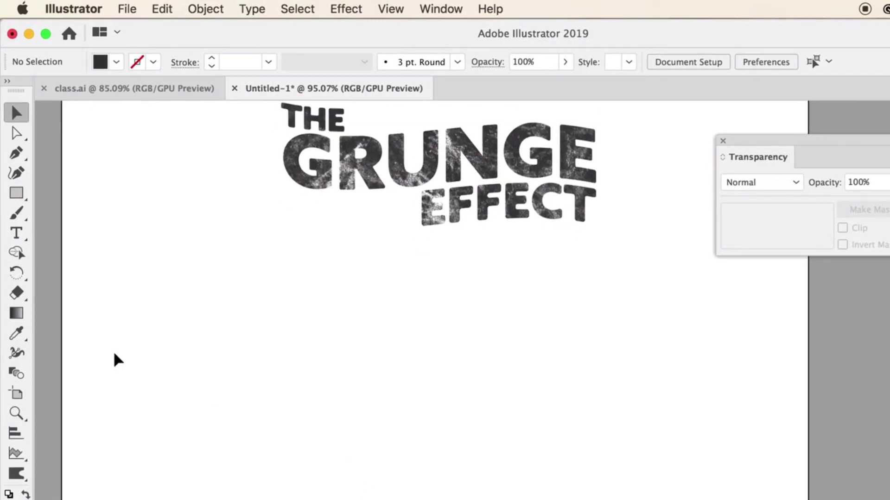
key(b)
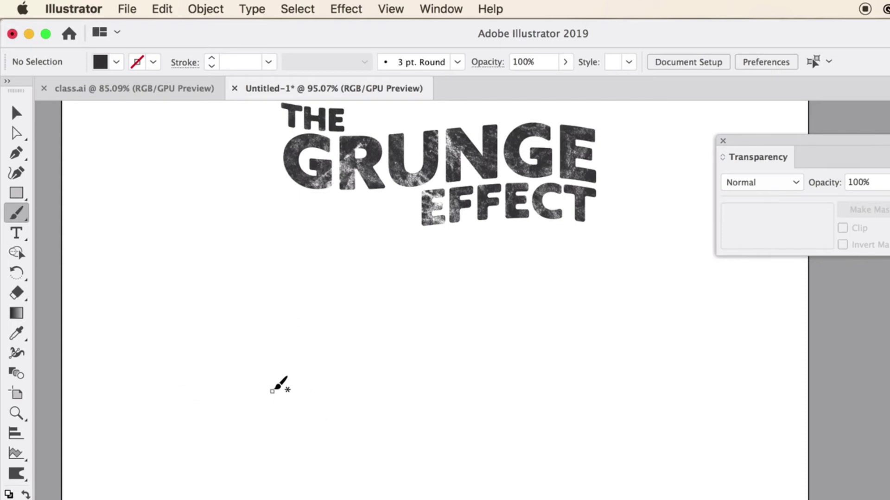
click(20, 215)
drag(20, 215, 94, 213)
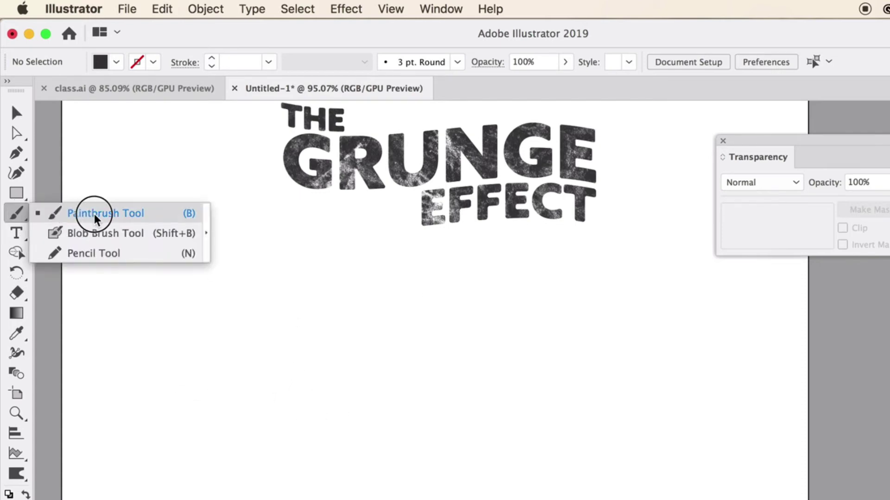
click(89, 254)
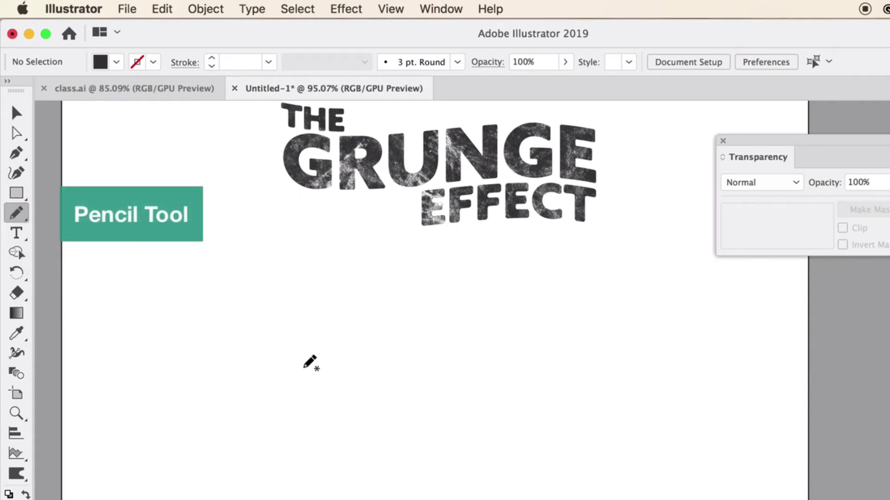
mouse_move(275, 384)
mouse_down()
mouse_move(318, 321)
mouse_move(305, 398)
mouse_move(264, 374)
mouse_move(360, 358)
mouse_move(321, 378)
mouse_move(361, 360)
mouse_move(372, 390)
mouse_move(412, 345)
mouse_move(416, 380)
mouse_move(444, 370)
mouse_move(458, 346)
mouse_move(457, 385)
mouse_move(503, 317)
mouse_move(485, 376)
mouse_move(463, 402)
mouse_move(551, 376)
mouse_move(483, 439)
mouse_move(480, 410)
mouse_move(365, 439)
mouse_move(445, 443)
mouse_move(426, 408)
mouse_move(397, 444)
mouse_move(392, 427)
mouse_move(339, 420)
mouse_move(442, 397)
mouse_move(387, 404)
mouse_move(400, 384)
mouse_move(267, 461)
mouse_move(290, 418)
mouse_move(303, 408)
mouse_move(301, 478)
mouse_move(304, 410)
mouse_move(227, 448)
mouse_move(203, 437)
mouse_move(246, 358)
mouse_move(267, 342)
mouse_move(240, 321)
mouse_move(350, 296)
mouse_move(352, 320)
mouse_move(309, 348)
mouse_move(372, 307)
mouse_move(438, 300)
mouse_move(427, 315)
mouse_move(427, 350)
mouse_move(515, 270)
mouse_move(567, 282)
mouse_move(561, 335)
mouse_move(524, 413)
mouse_move(533, 414)
mouse_move(507, 451)
mouse_up()
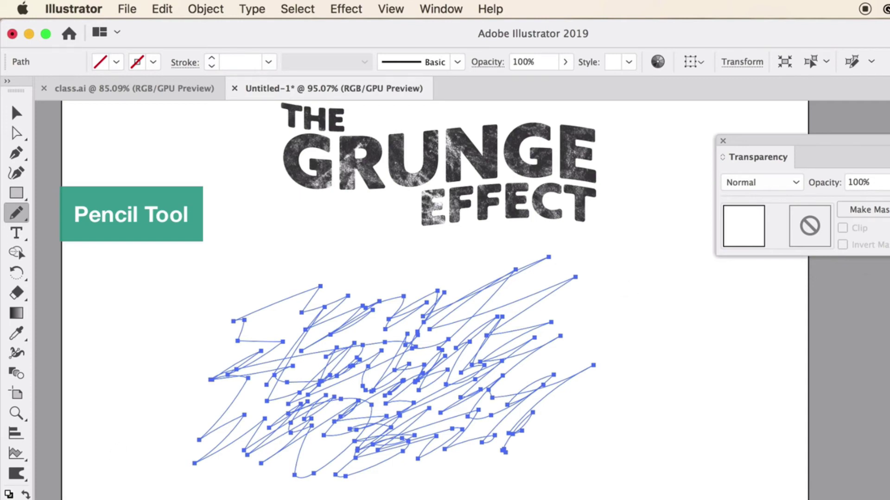
Give the pencil scribble a black stroke with no fill.
key(comma)
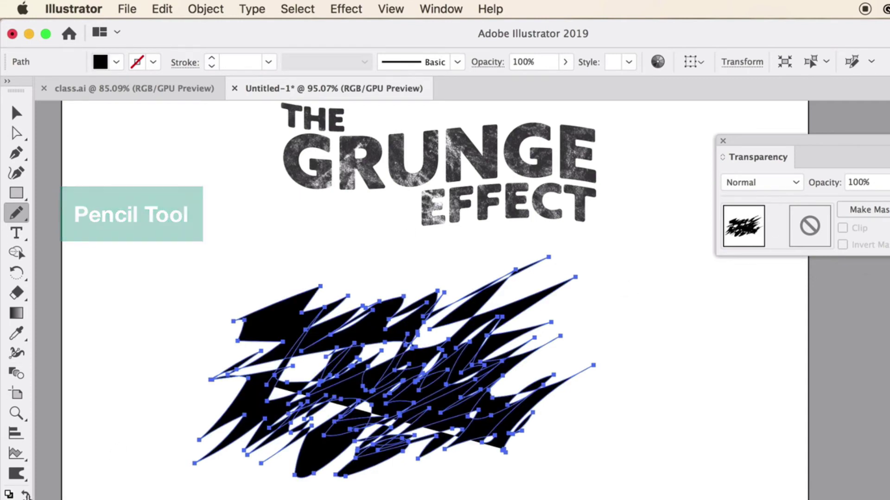
click(26, 494)
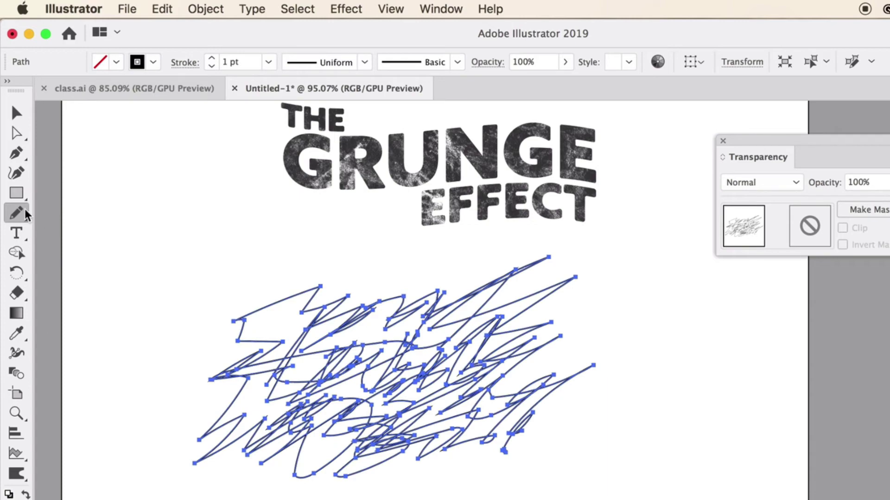
click(16, 111)
click(355, 410)
scroll(354, 410, up, 3)
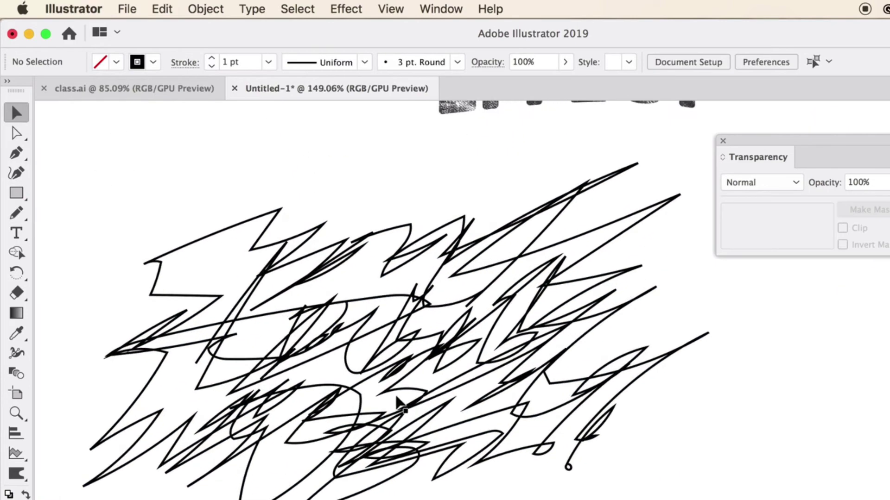
Thin the scribble's stroke weight to 0.25 pt.
click(399, 370)
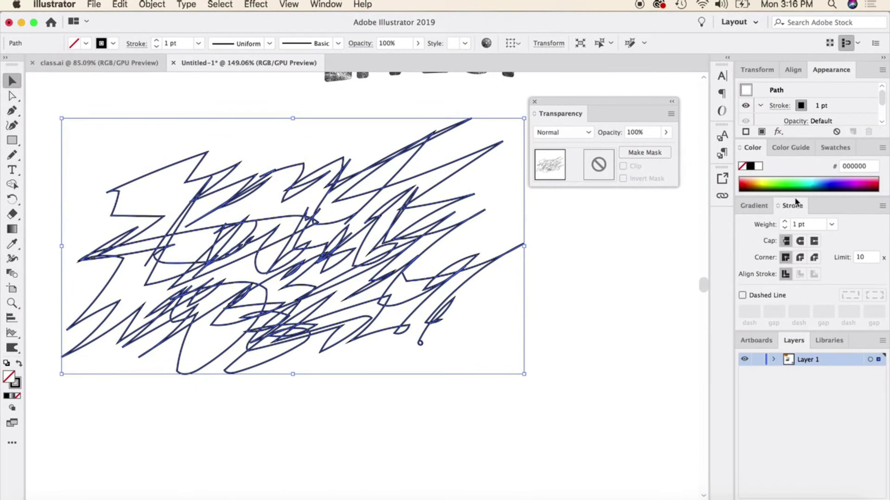
click(785, 227)
click(785, 227)
click(785, 227)
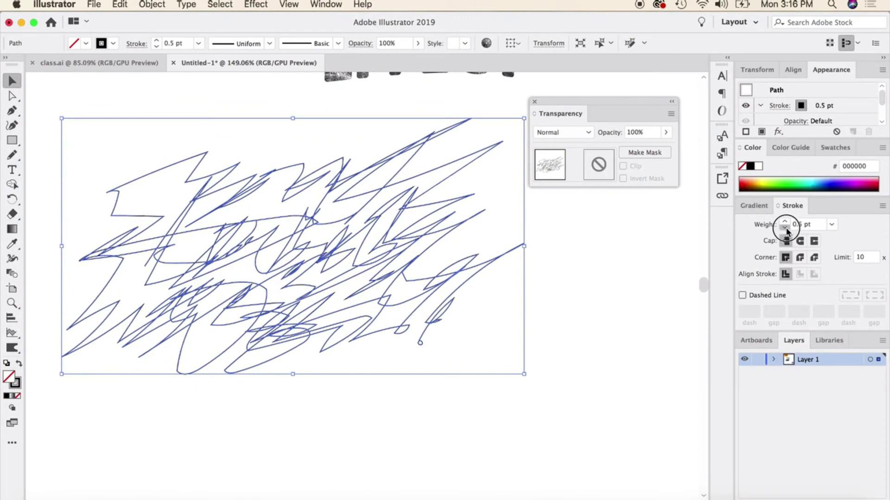
click(623, 256)
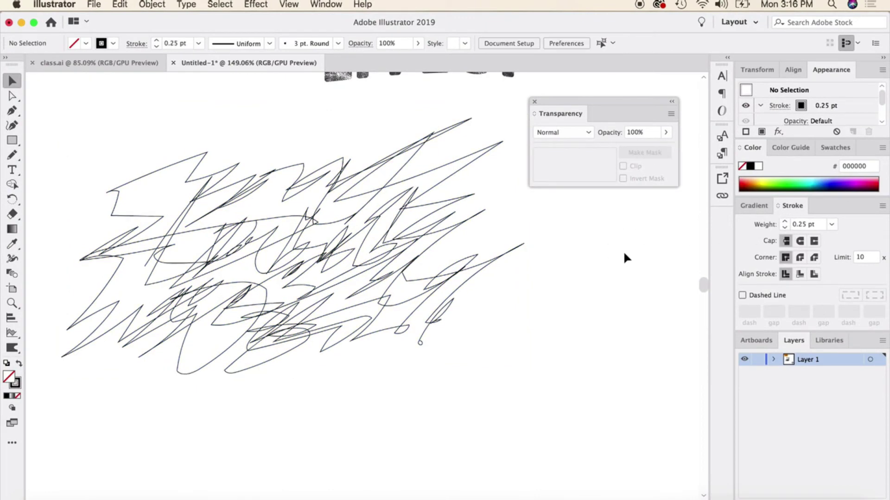
Try a Pucker & Bloat distortion of 106% on the scribble, with the preview enabled.
click(355, 241)
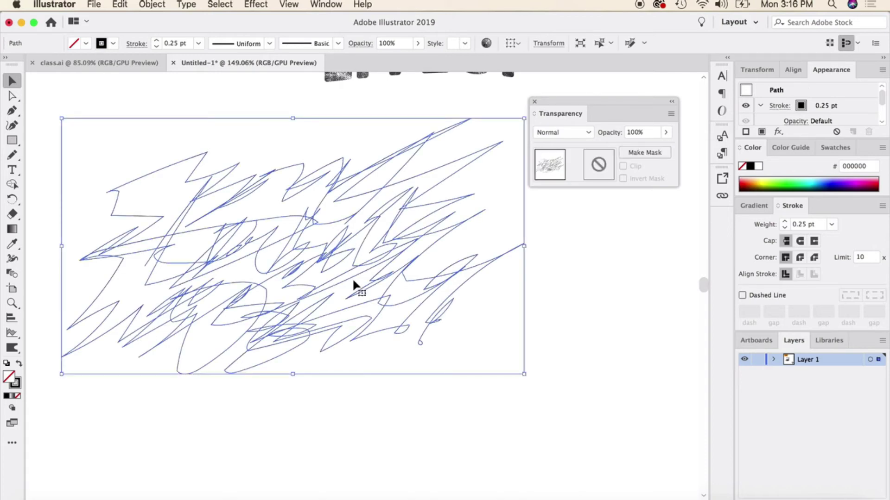
click(256, 4)
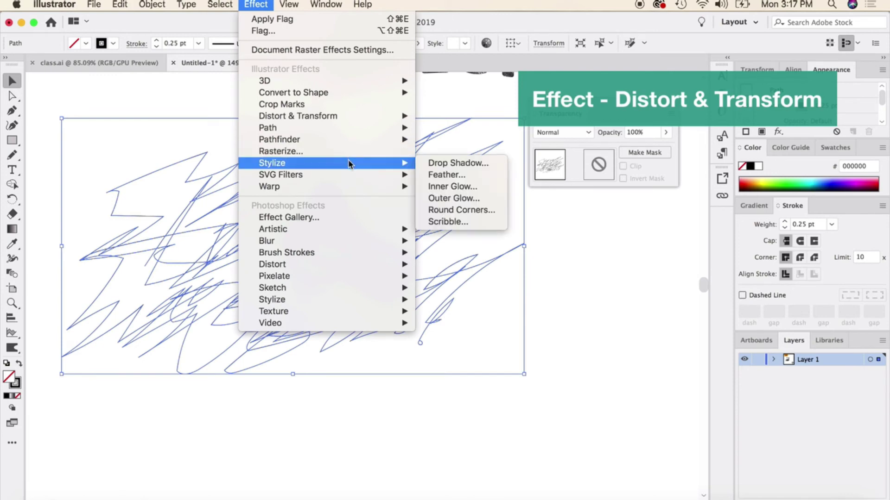
mouse_move(356, 183)
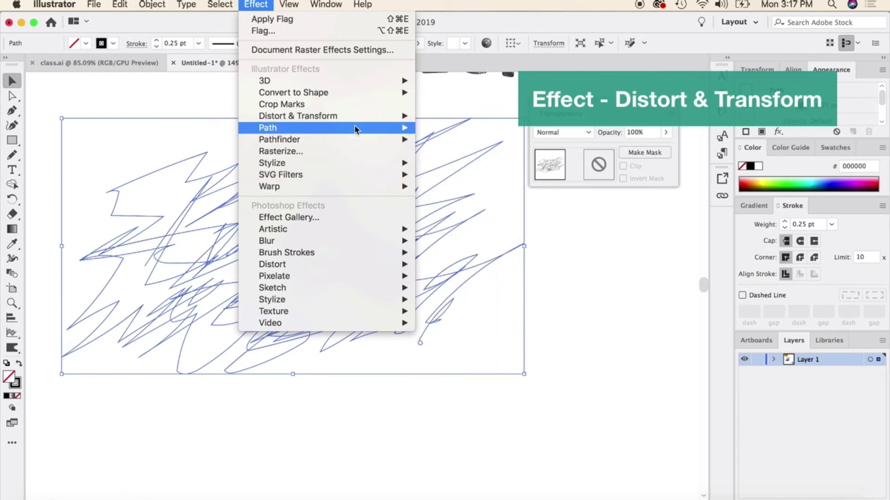
mouse_move(351, 115)
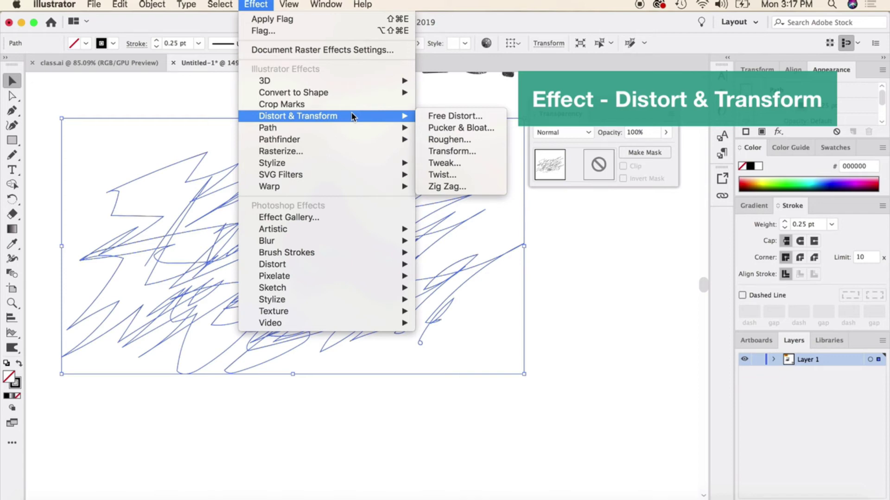
click(458, 129)
click(448, 273)
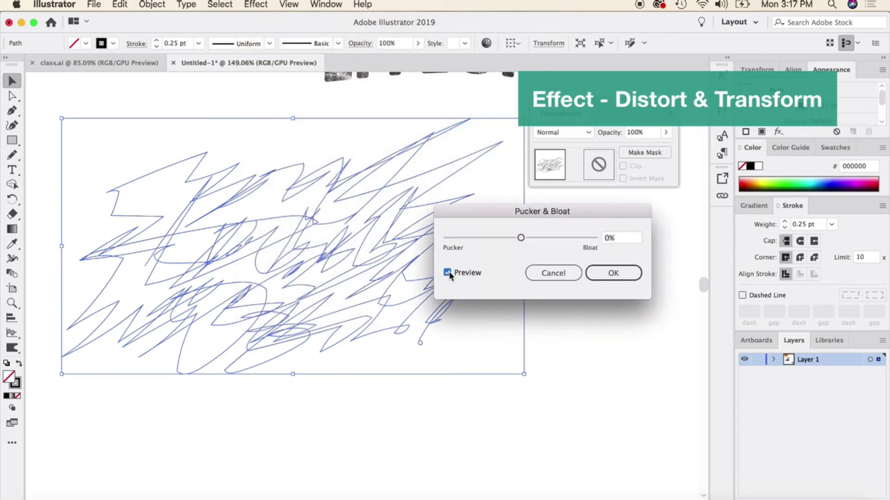
drag(521, 238, 561, 240)
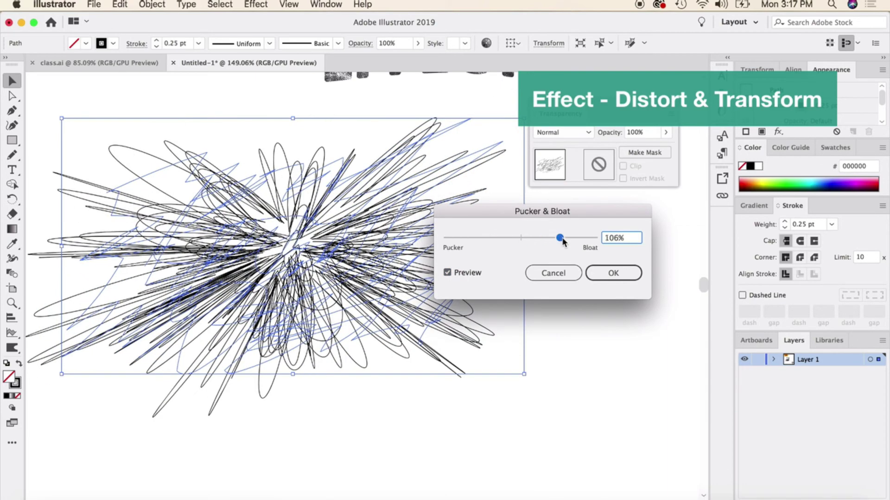
click(545, 277)
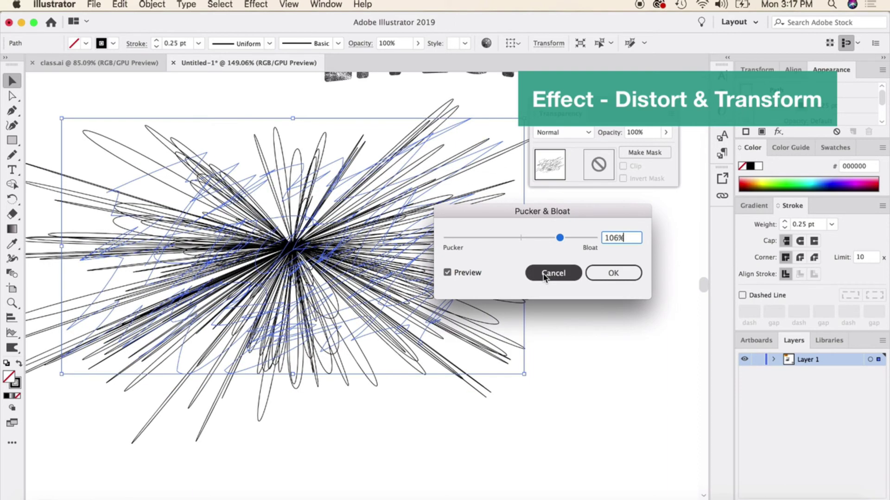
Start a Roughen effect on the scribble with the preview enabled and set its relative size to 20%.
click(256, 4)
mouse_move(394, 116)
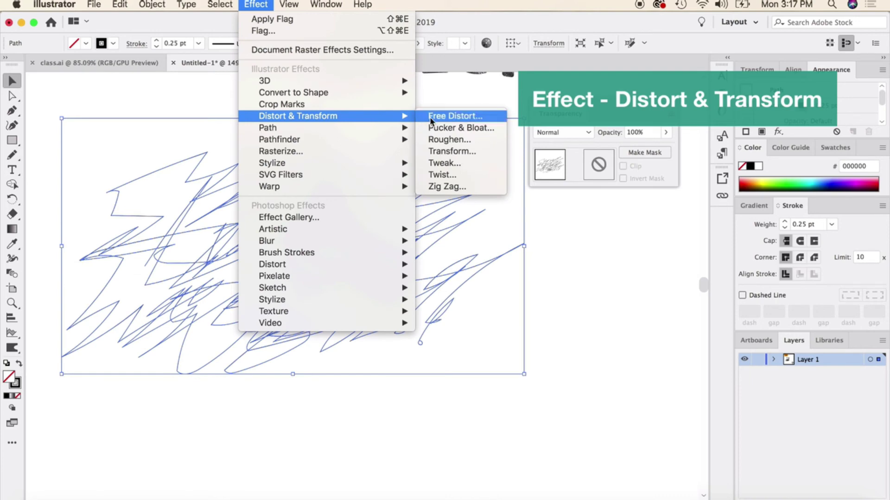
click(445, 140)
click(505, 338)
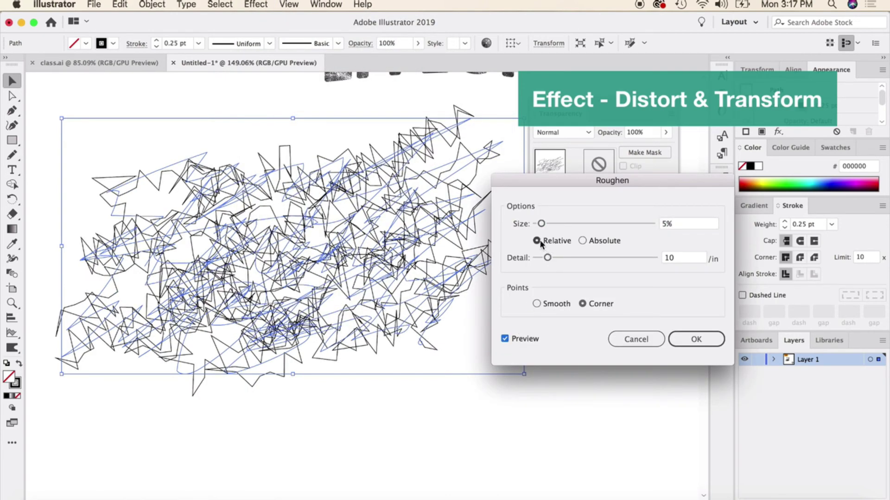
drag(541, 224, 563, 225)
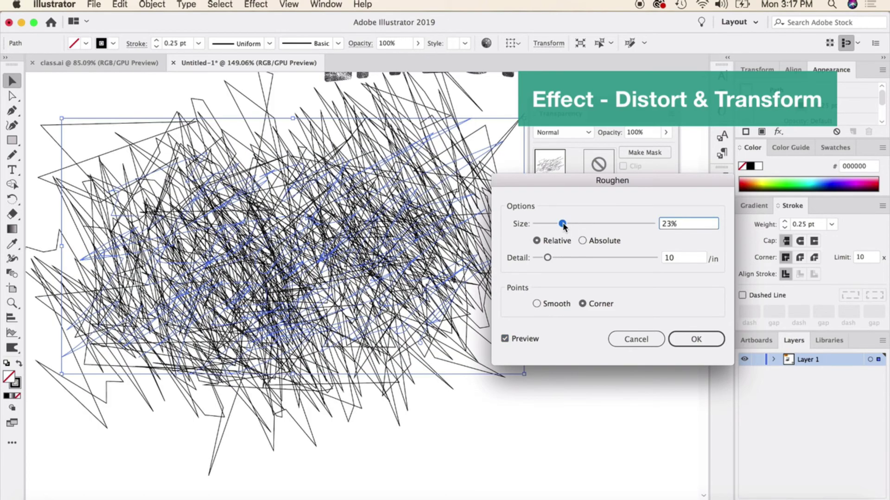
click(599, 225)
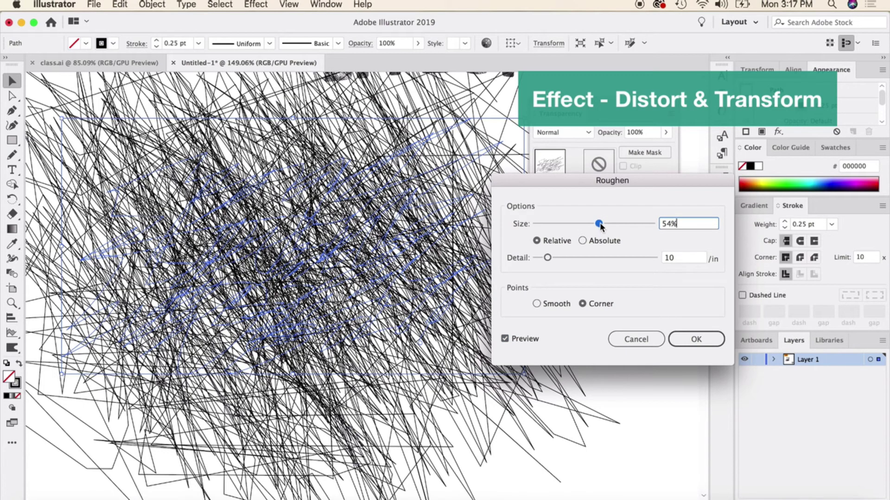
click(570, 224)
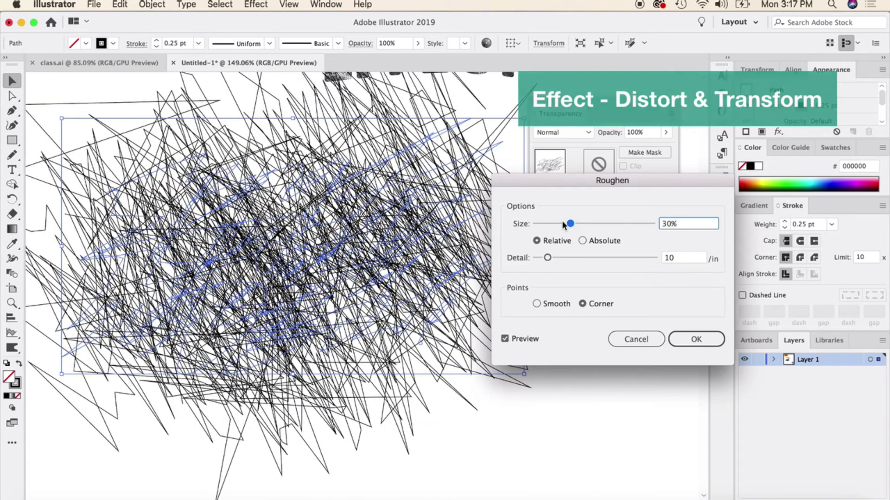
mouse_move(569, 224)
mouse_down()
mouse_move(551, 225)
mouse_move(559, 224)
mouse_up()
Set the Roughen detail to 39/in with smooth points and apply the effect to the scribble.
click(582, 258)
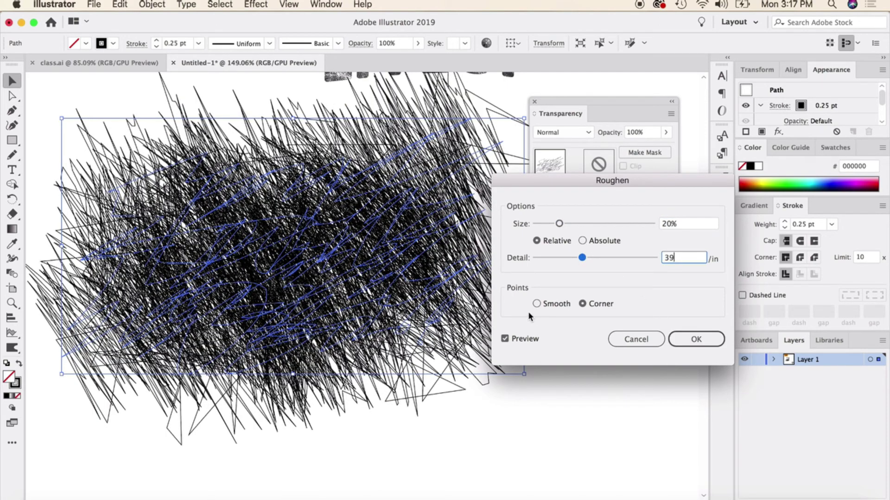
click(536, 304)
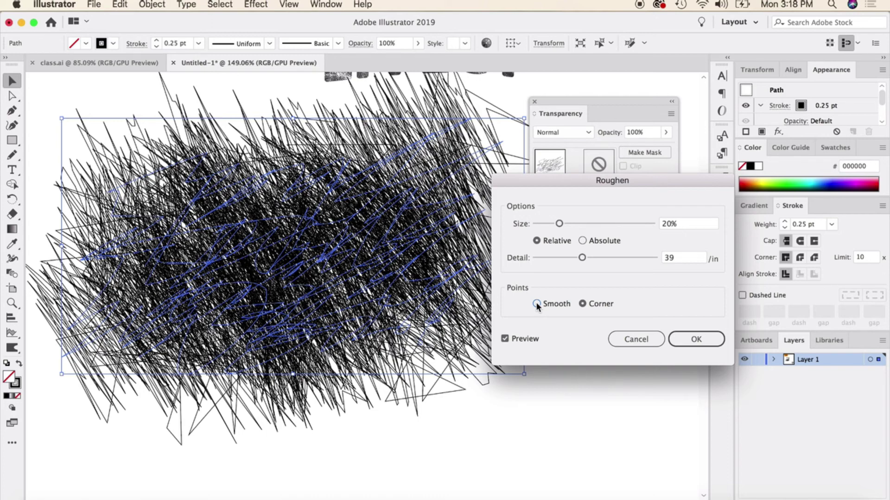
click(537, 304)
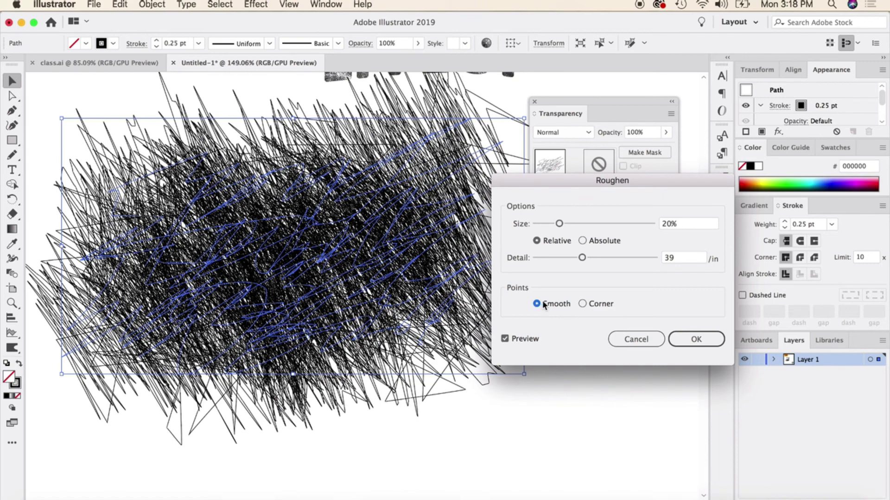
click(695, 340)
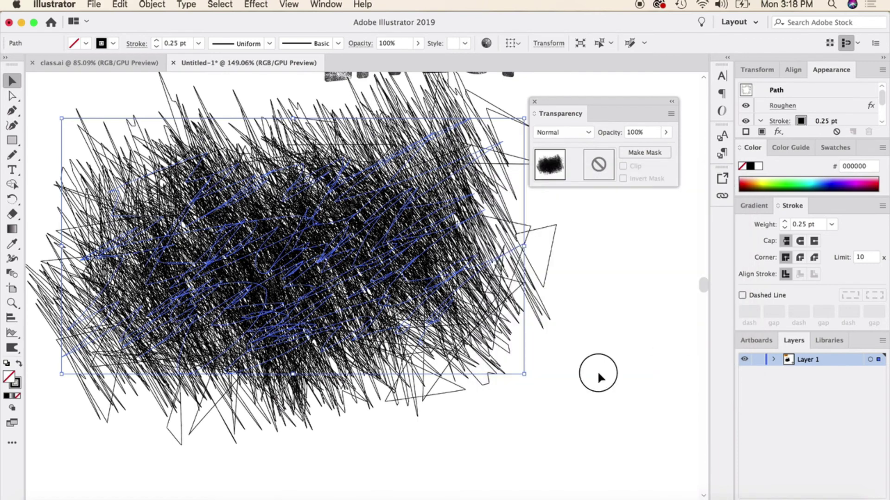
click(541, 384)
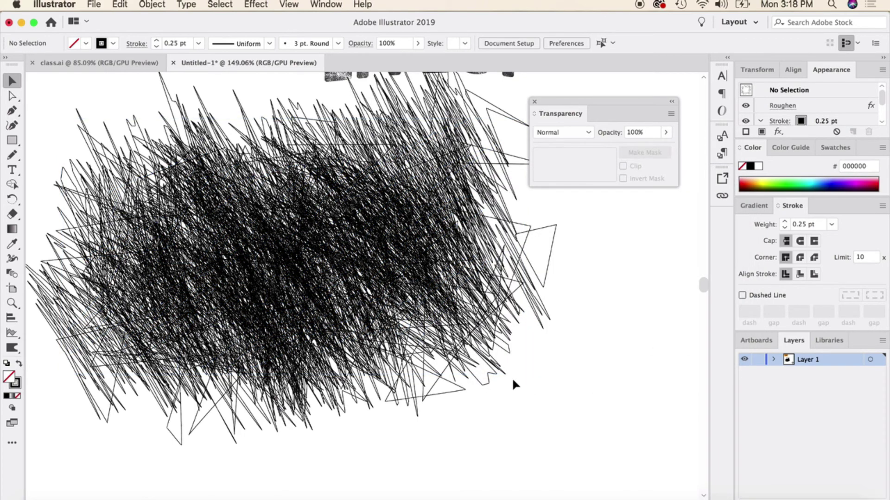
Release the opacity mask from the THE GRUNGE EFFECT lettering and select the freed grunge texture image.
scroll(420, 273, up, 3)
scroll(420, 272, left, 2)
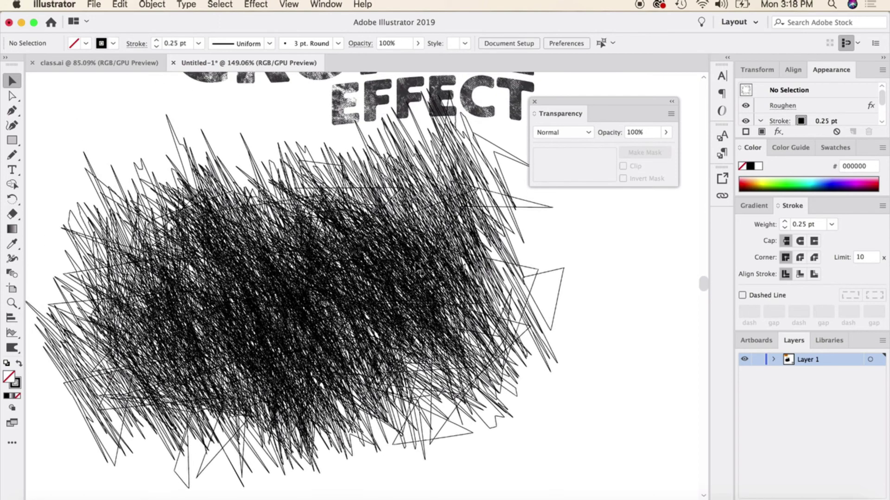
scroll(420, 270, up, 2)
scroll(435, 326, down, 1)
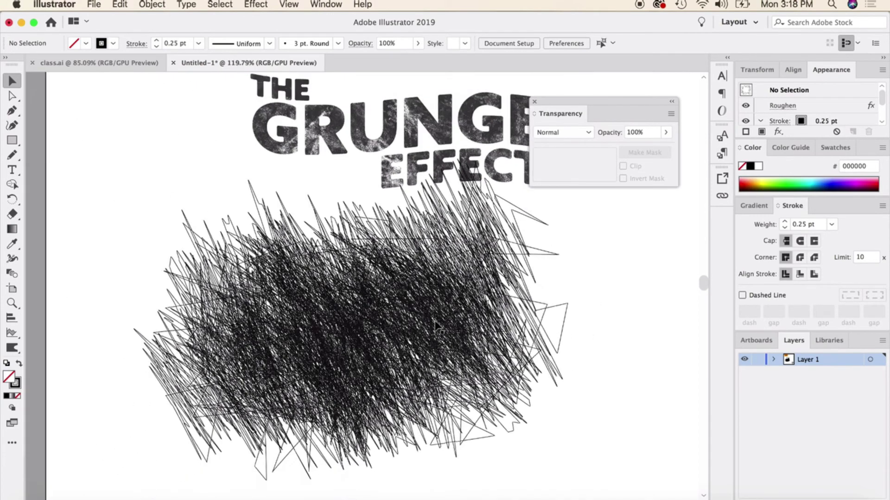
scroll(436, 326, up, 5)
scroll(436, 326, right, 3)
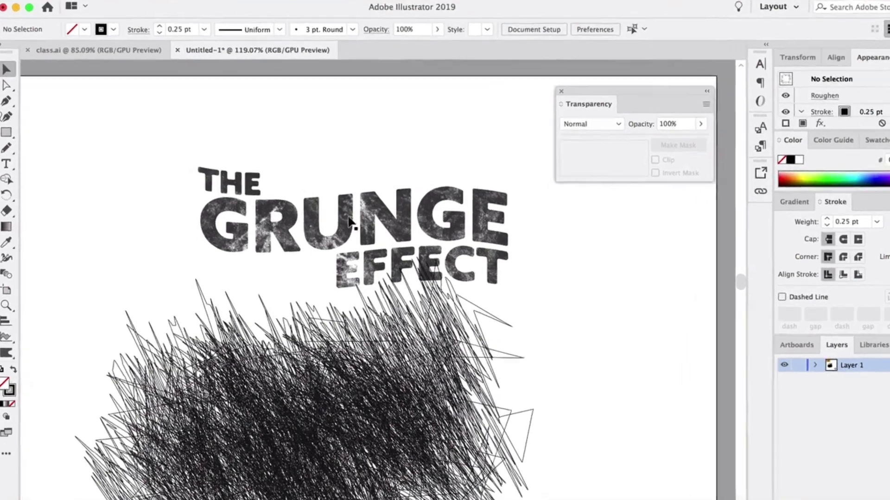
click(325, 255)
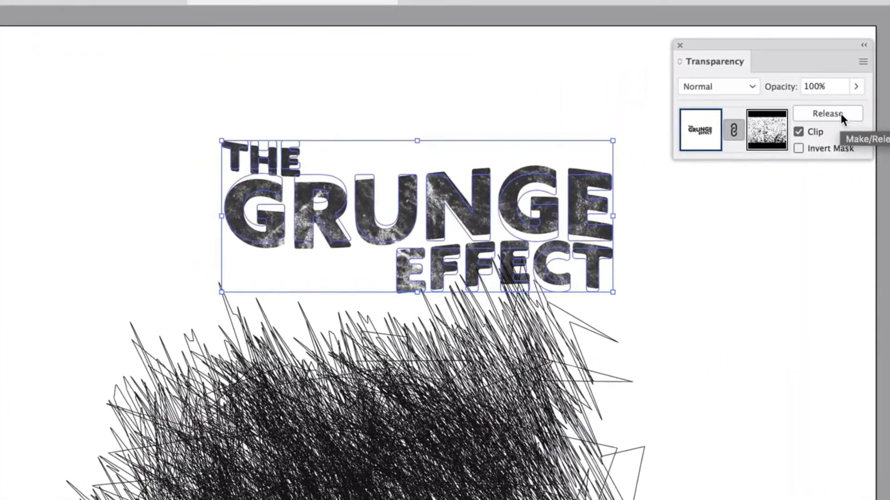
click(841, 113)
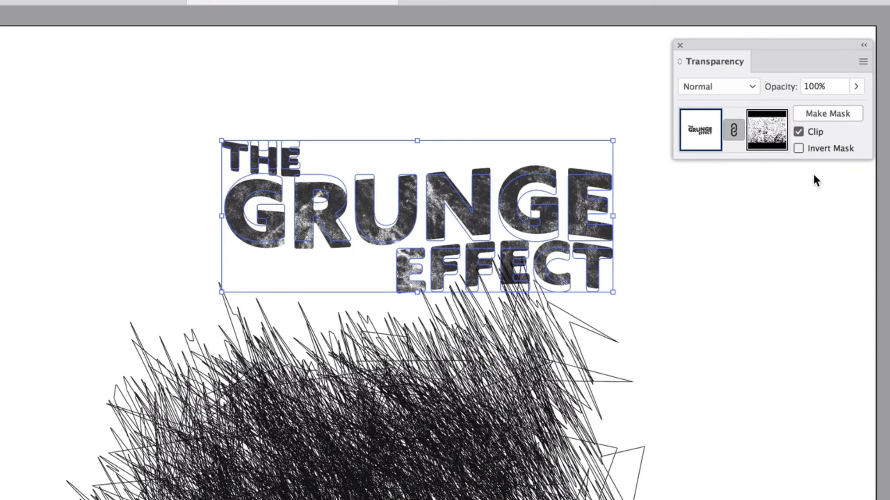
click(805, 273)
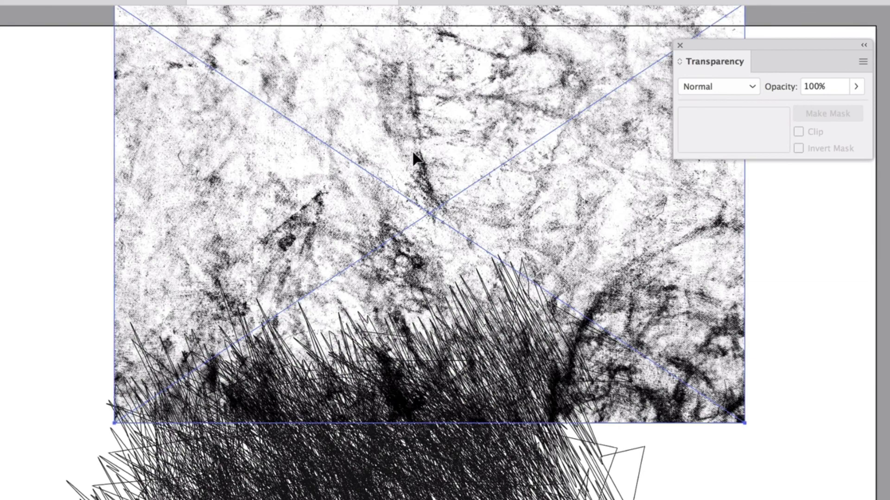
click(406, 226)
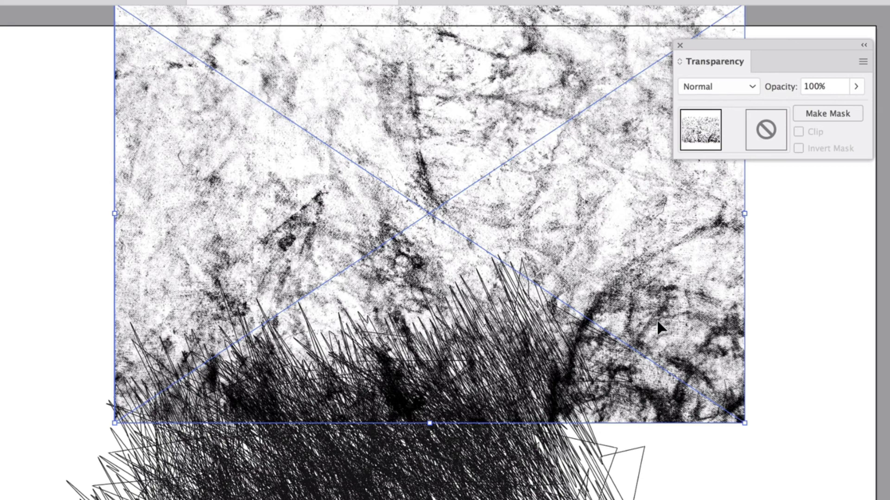
Delete the grunge texture image and move the roughened scribble up over THE GRUNGE EFFECT lettering.
key(Delete)
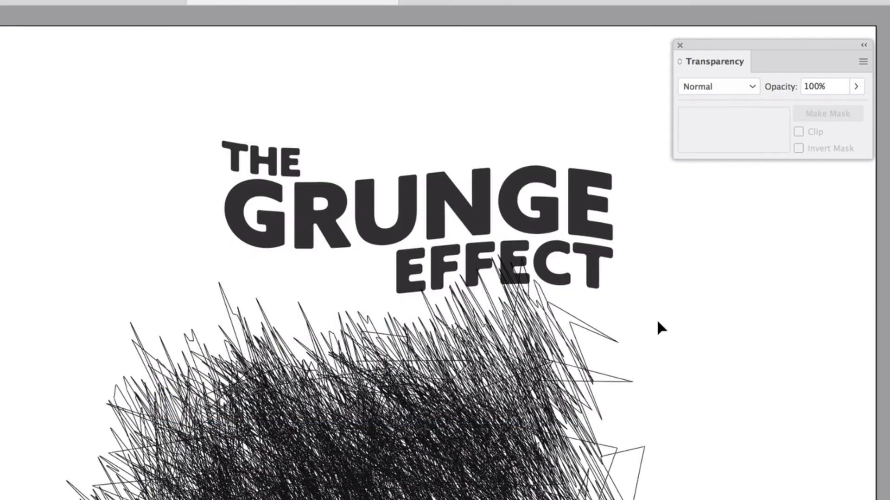
click(490, 410)
mouse_move(427, 468)
mouse_down()
mouse_move(464, 234)
mouse_move(481, 237)
mouse_move(470, 243)
mouse_move(494, 235)
mouse_up()
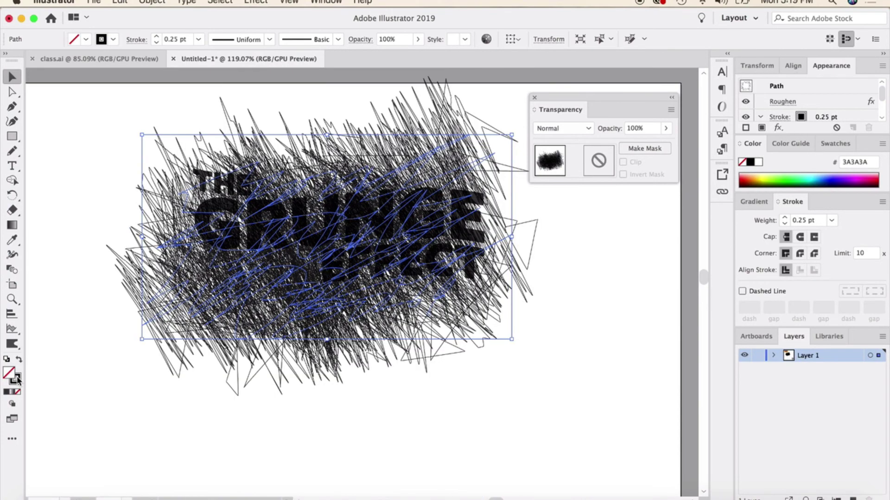
Convert the roughened scribble's stroke to outlines with Outline Stroke.
click(152, 1)
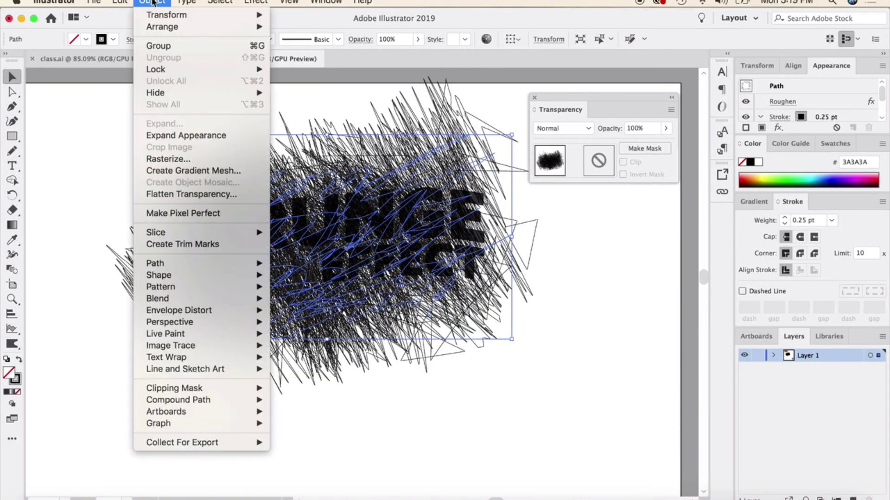
mouse_move(262, 268)
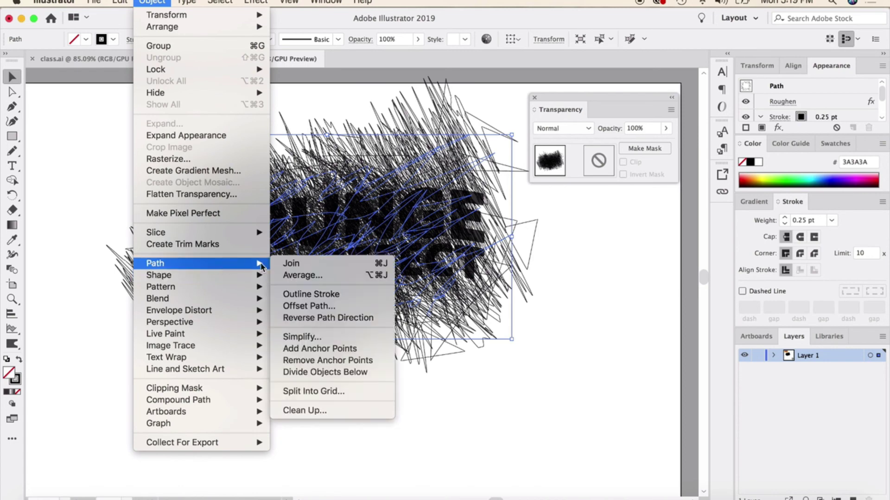
click(311, 295)
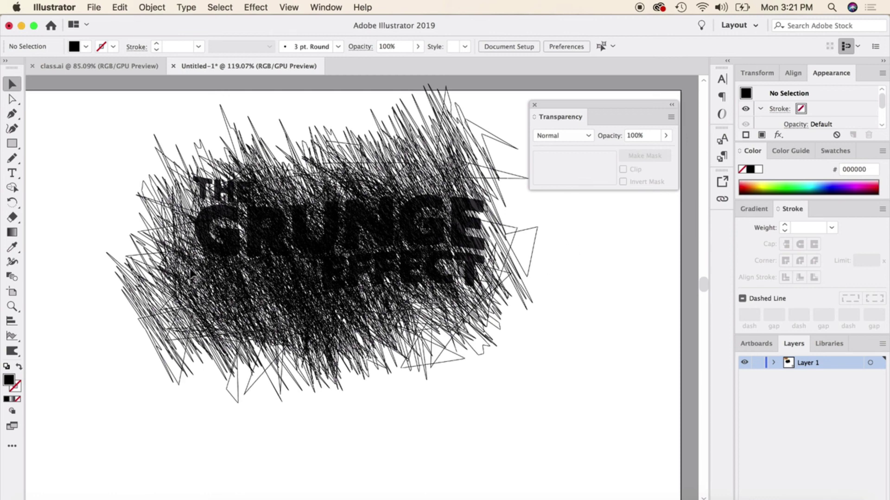
Adjust the outlined scribble's position over the lettering and make it a clipped, inverted opacity mask for THE GRUNGE EFFECT.
click(232, 288)
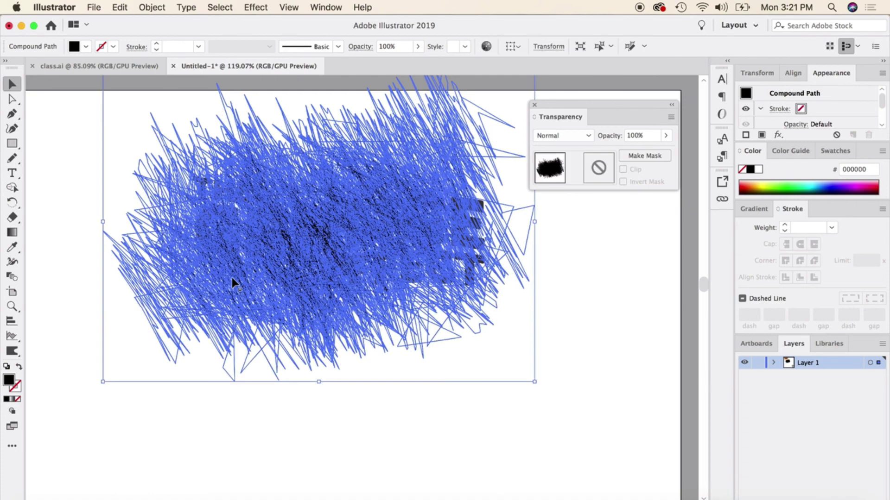
click(68, 181)
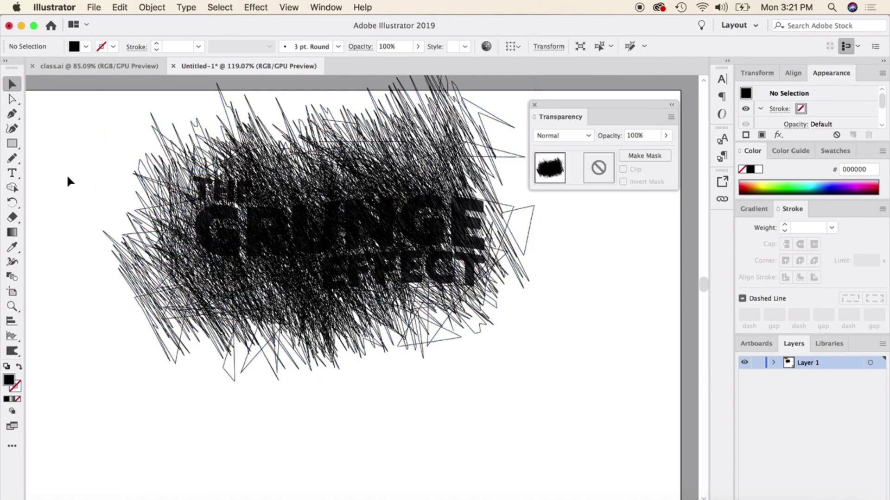
drag(244, 196, 538, 397)
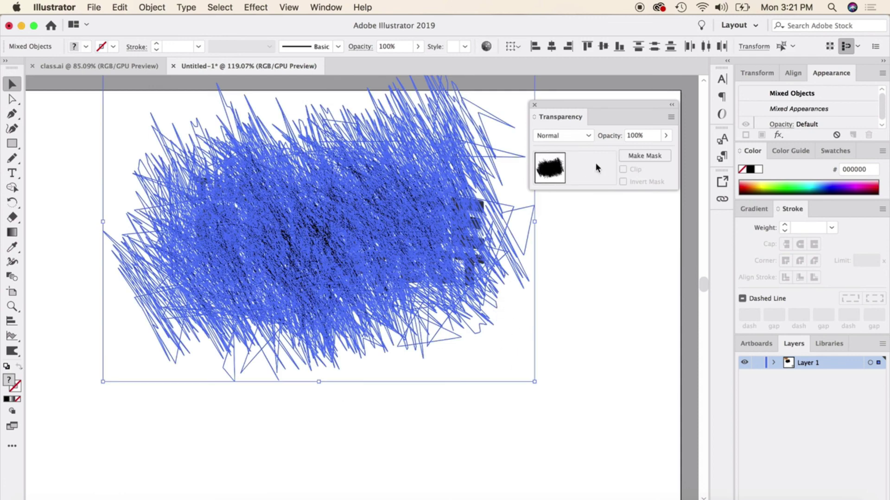
click(643, 155)
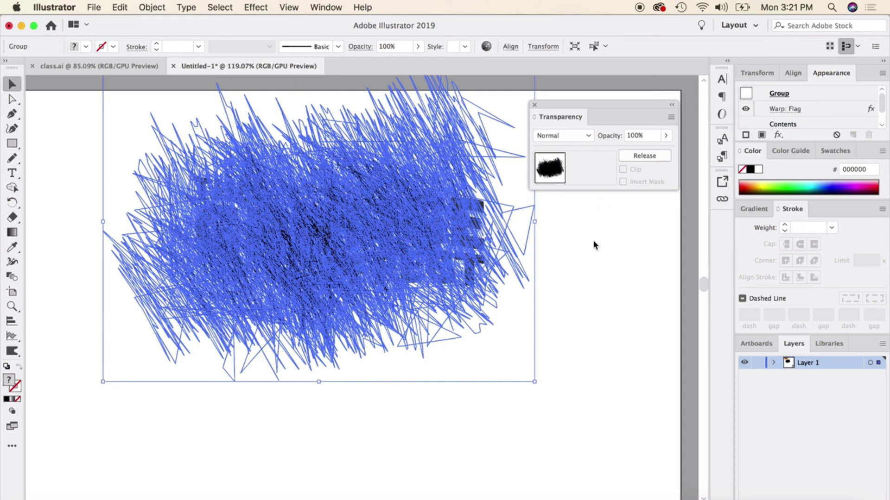
key(super+y)
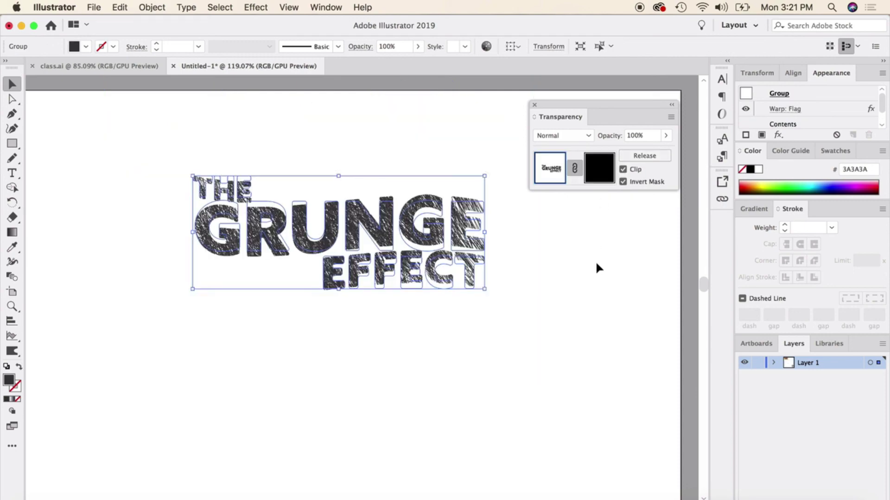
click(596, 260)
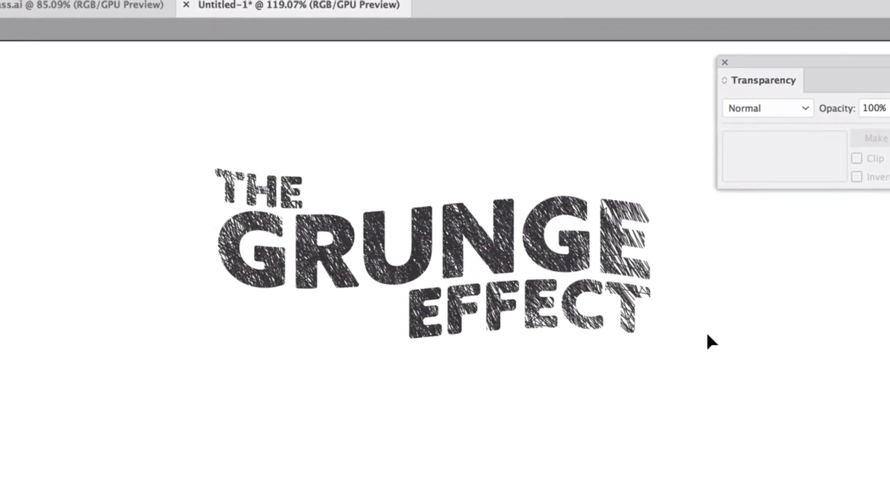
Select the masked THE GRUNGE EFFECT lettering and turn off Invert Mask for its opacity mask.
click(496, 240)
click(875, 138)
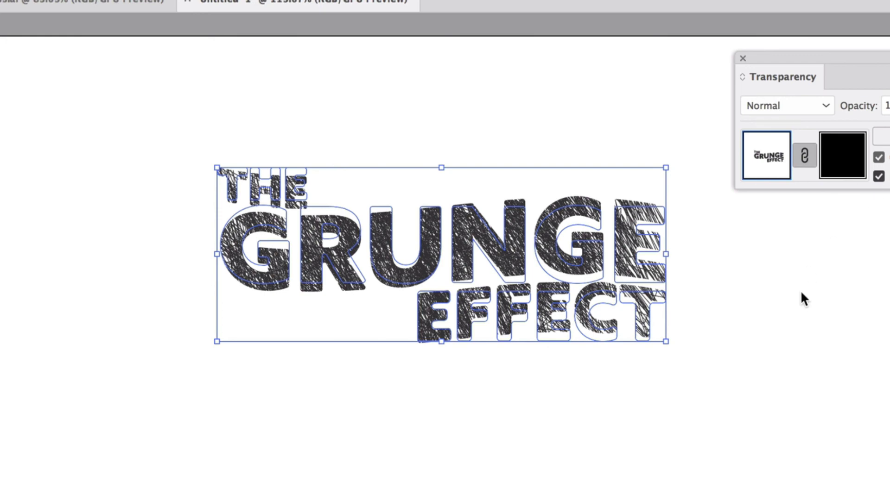
key(super+z)
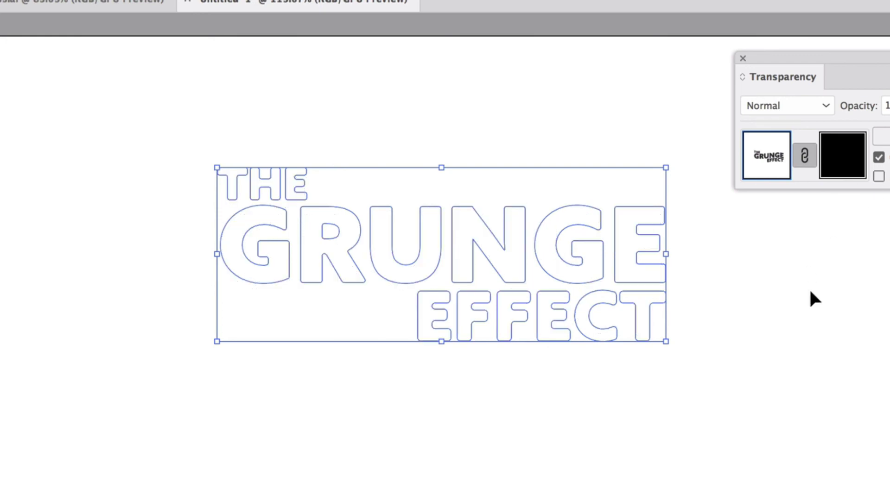